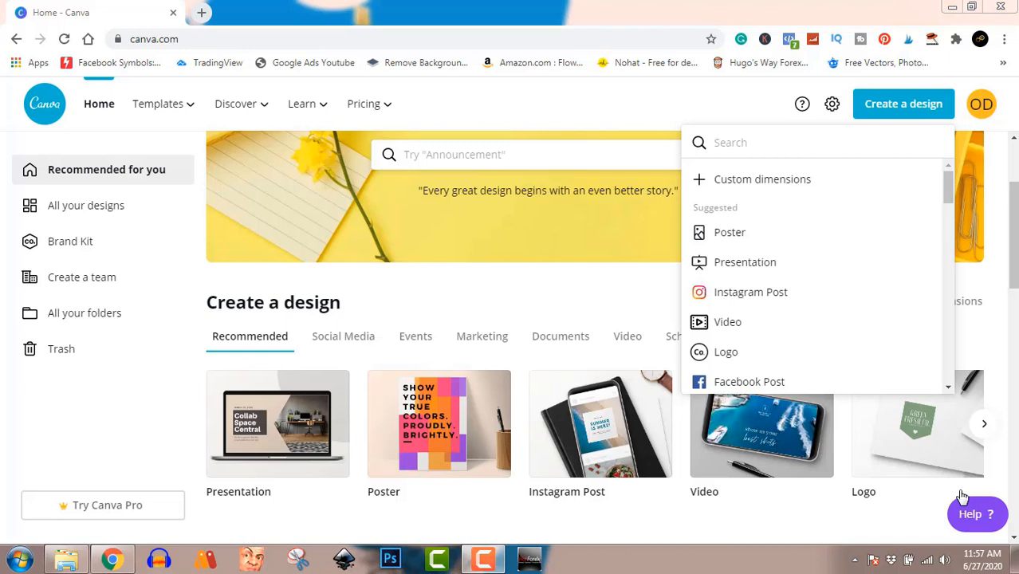
Step: Start a new design with custom dimensions and set its width to 4500
left_click(902, 100)
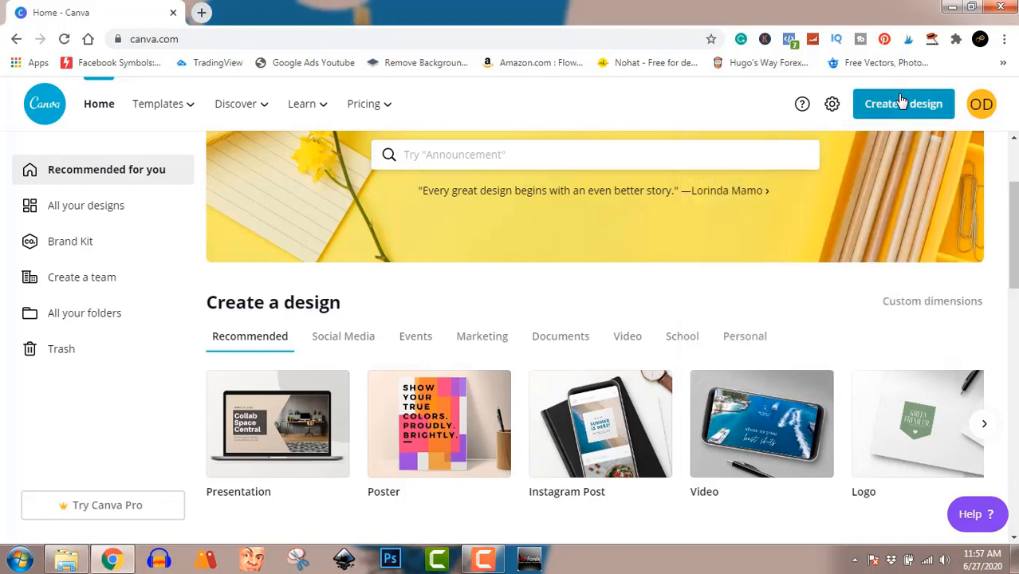
left_click(904, 102)
left_click(804, 184)
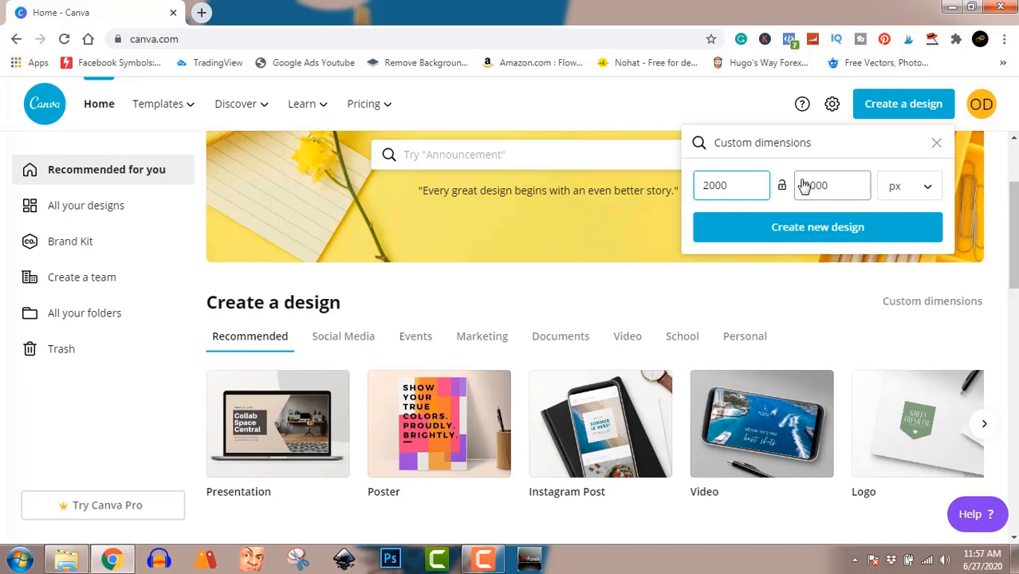
key("BackSpace")
key("BackSpace")
key("BackSpace")
key("BackSpace")
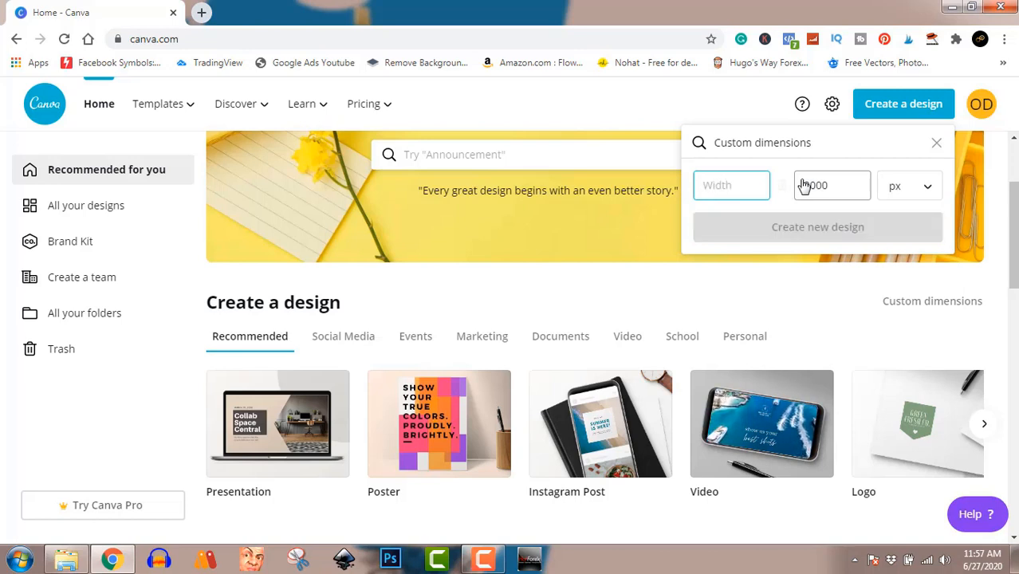
type("4500")
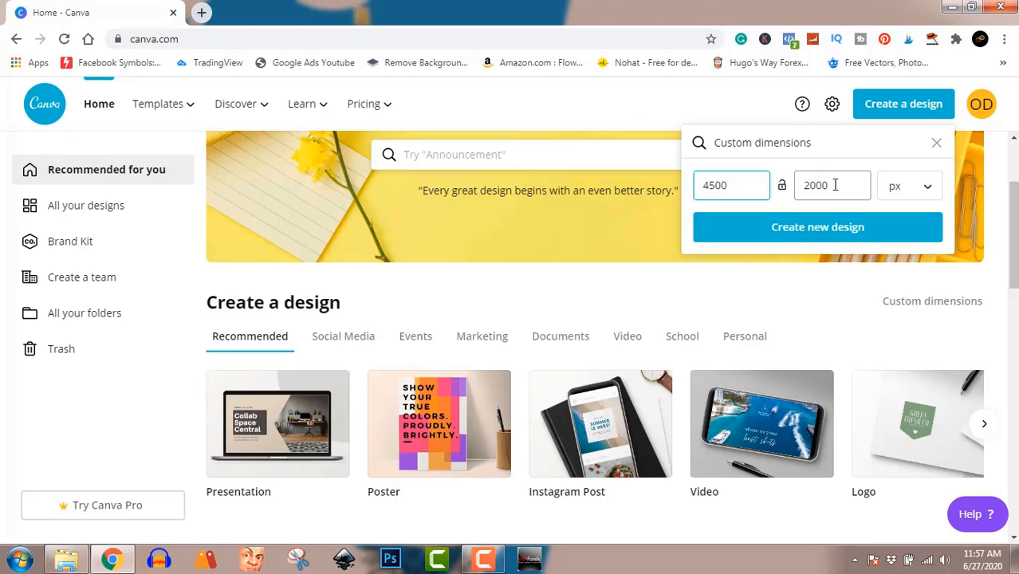
Step: Set the custom design's height to 5400 with px as the unit, and create the design
left_click(835, 184)
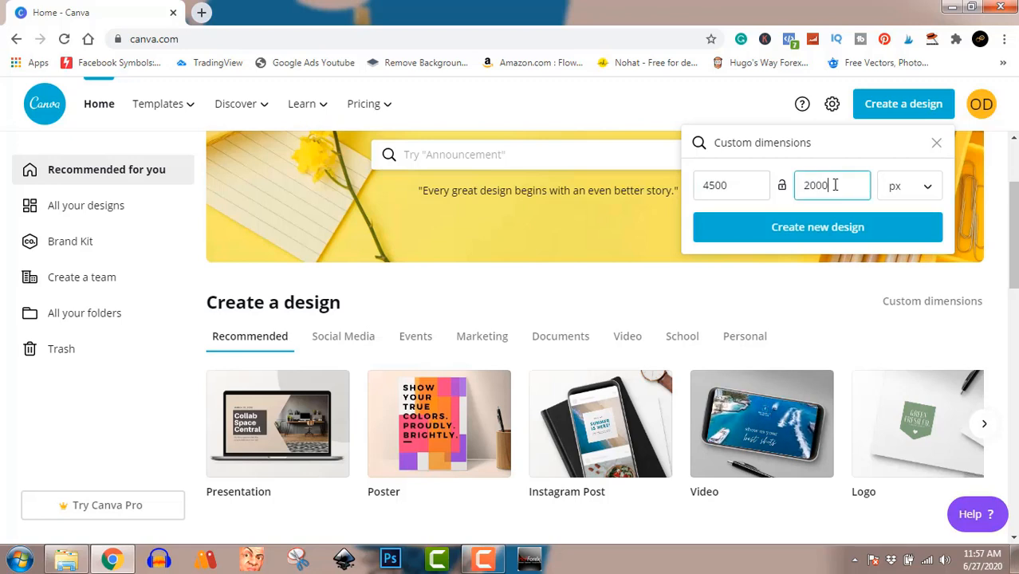
key("BackSpace")
key("BackSpace")
key("BackSpace")
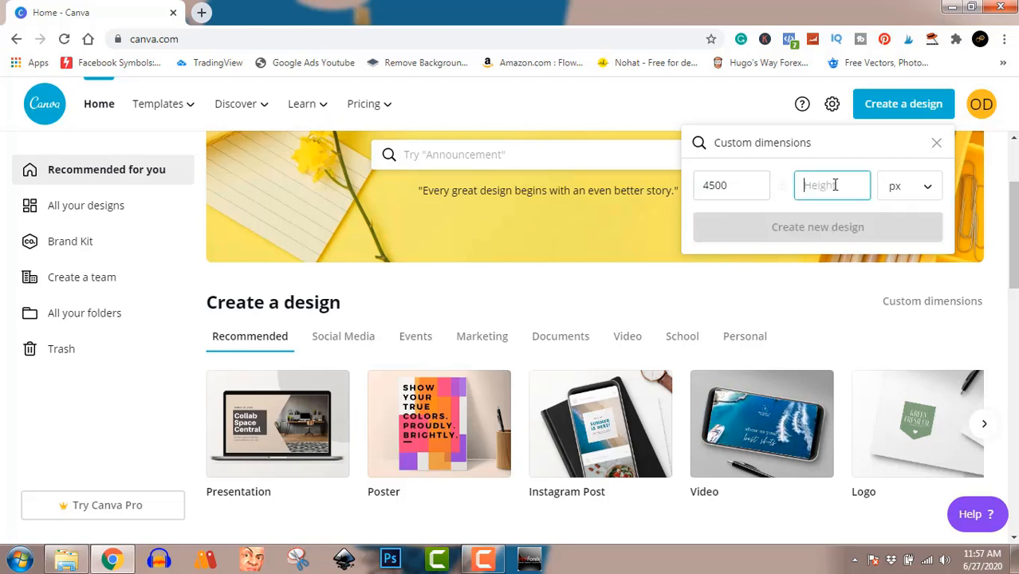
type("5400")
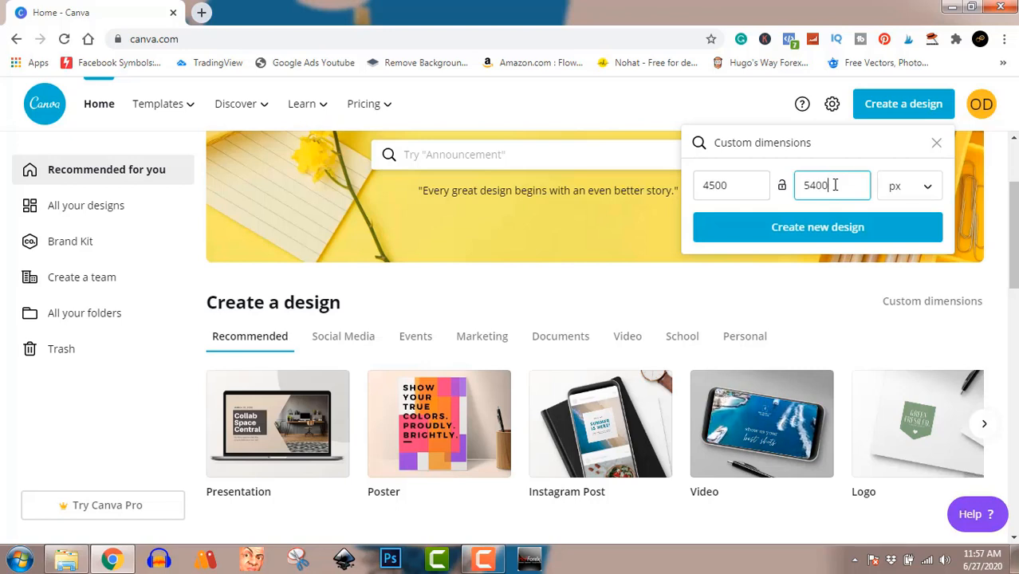
left_click(895, 191)
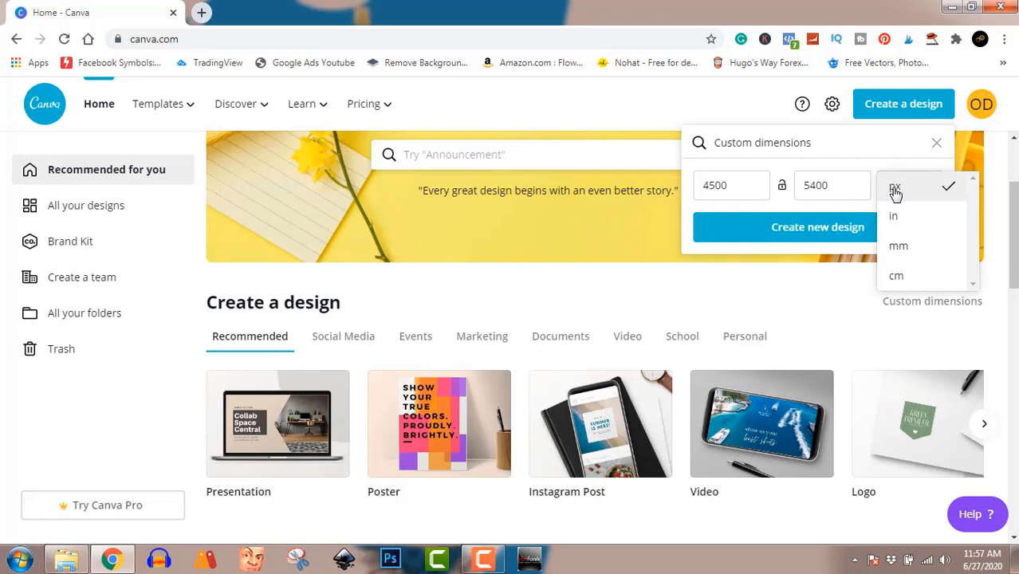
left_click(894, 188)
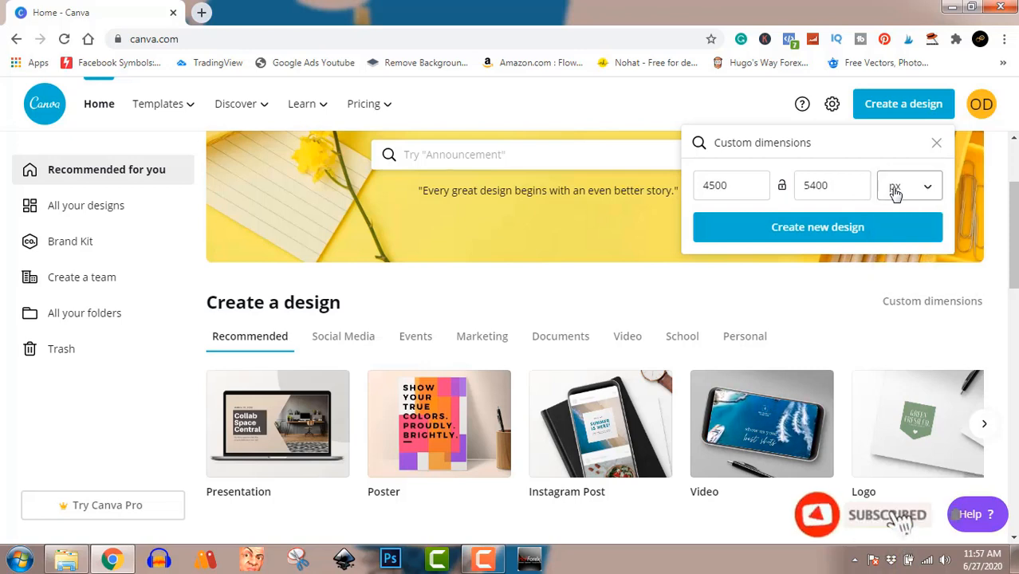
left_click(803, 230)
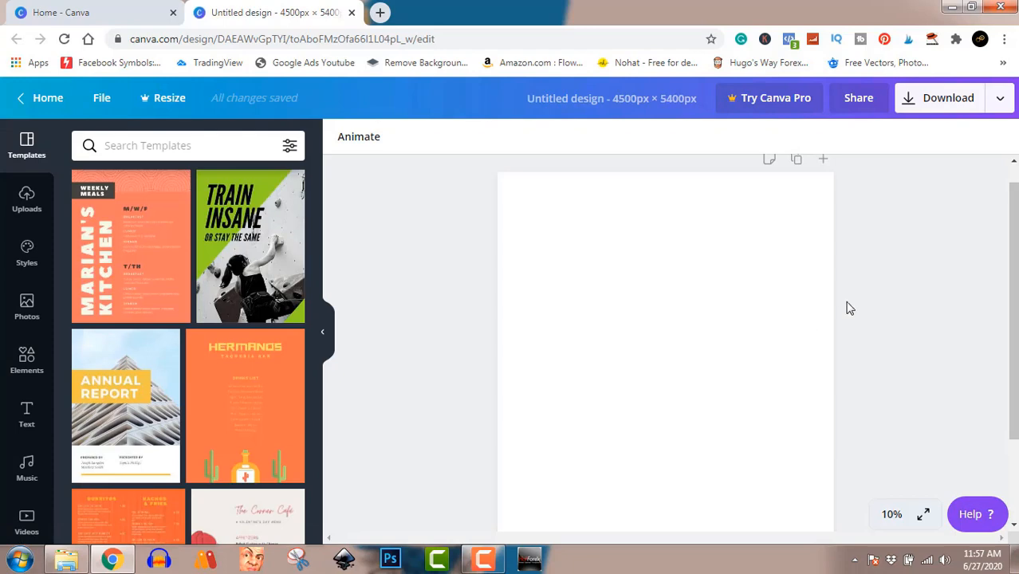
Step: Preview the blank page in full screen and check the canvas at the 10% and Fit zoom levels
left_click(922, 517)
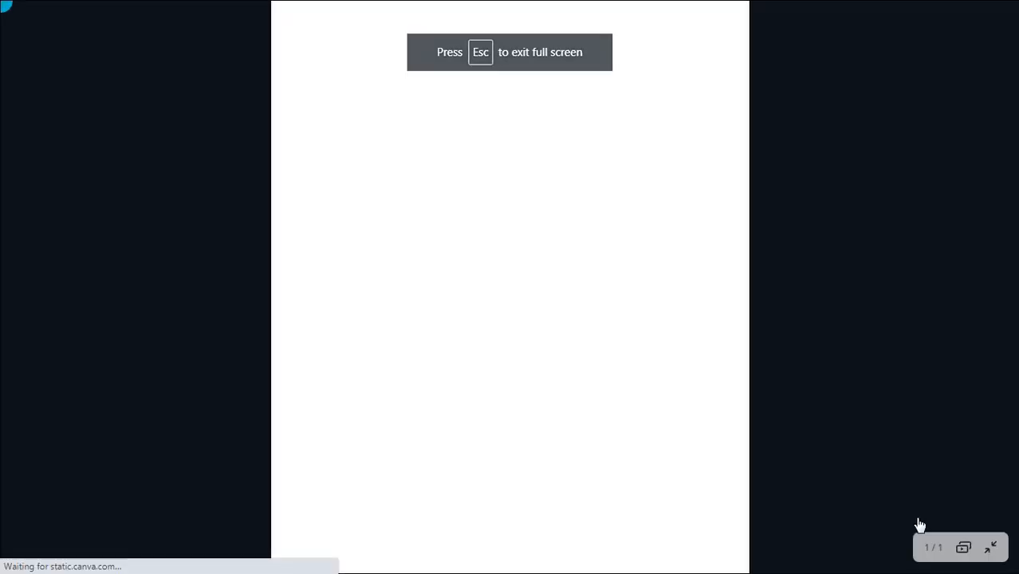
left_click(807, 439)
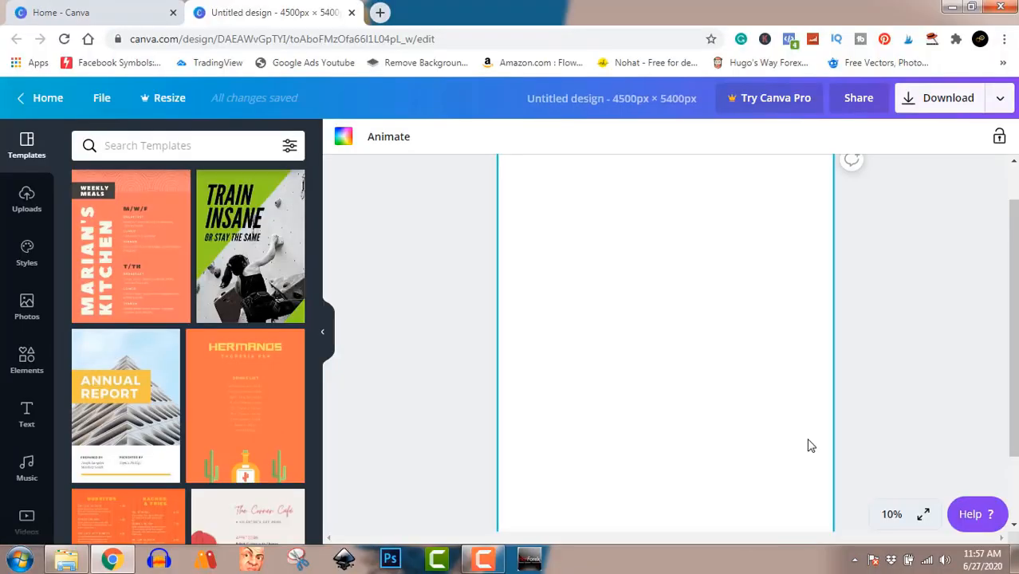
left_click(891, 514)
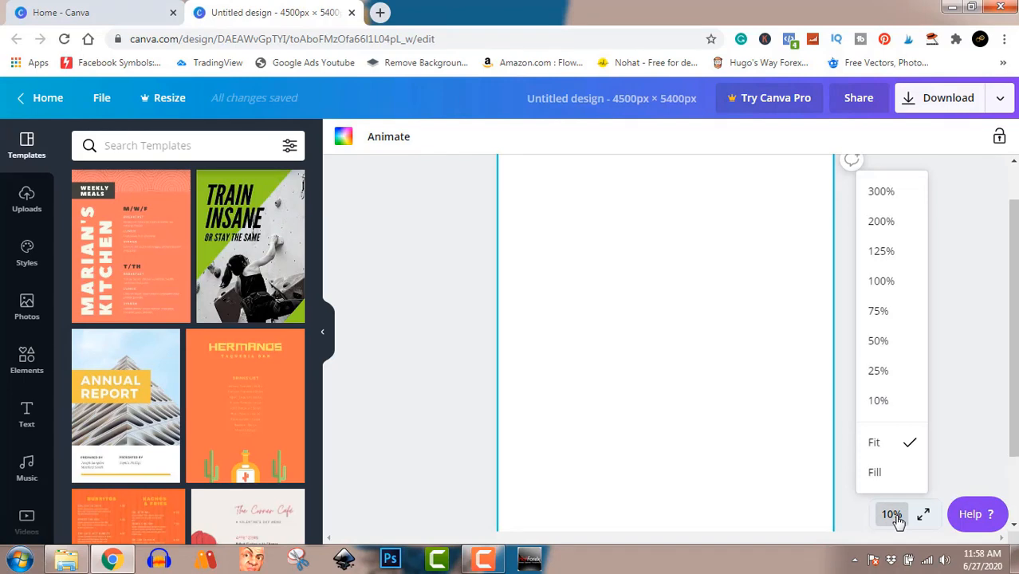
left_click(901, 402)
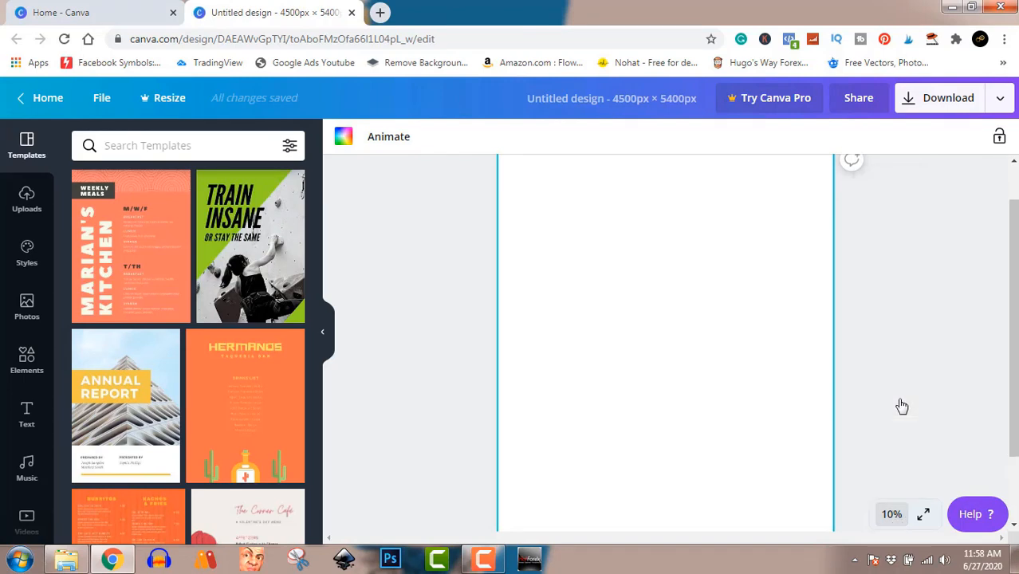
left_click(891, 514)
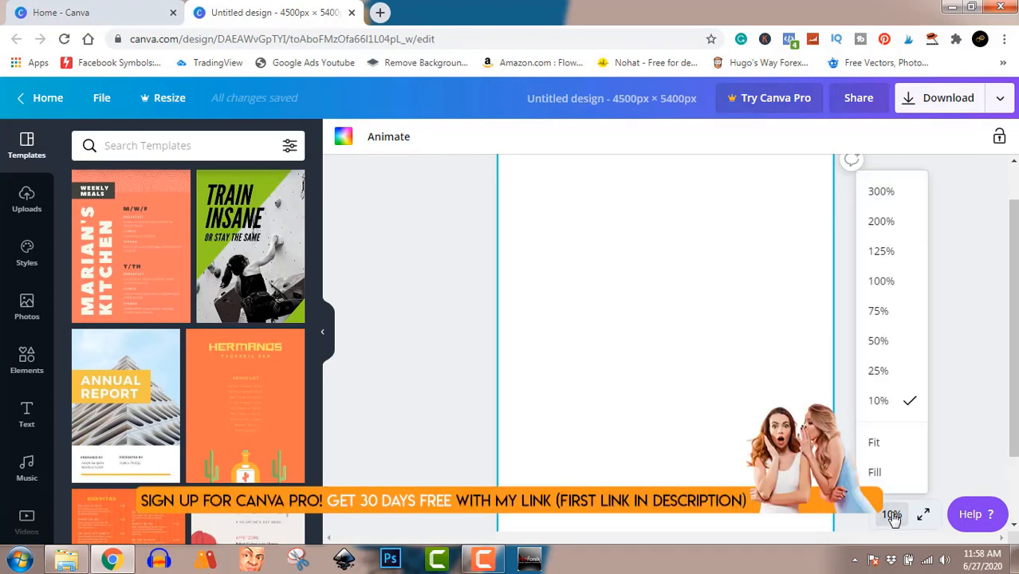
left_click(889, 443)
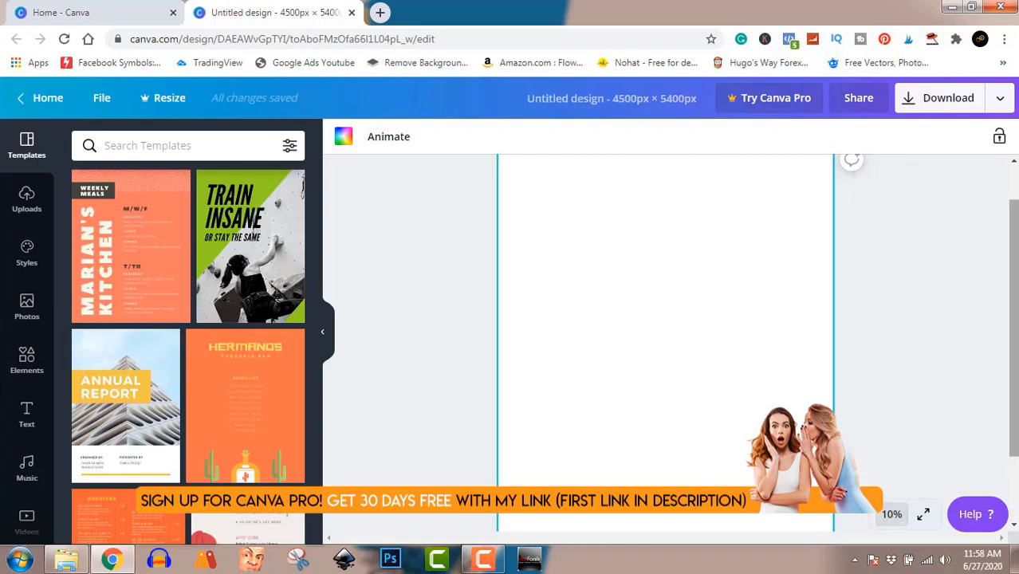
mouse_move(1015, 385)
left_mouse_down()
mouse_move(1015, 366)
mouse_move(1015, 434)
mouse_move(1016, 398)
left_mouse_up()
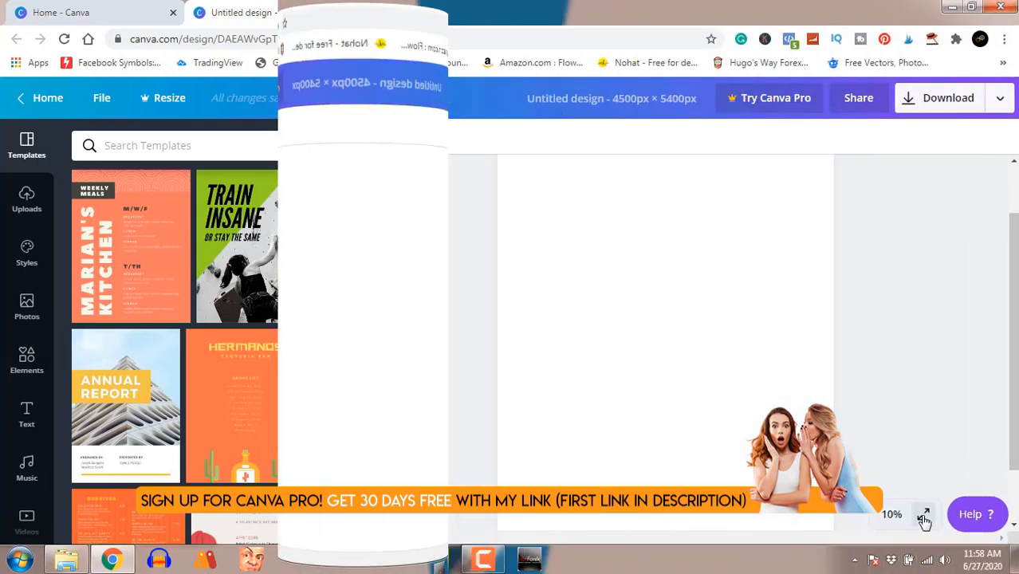
left_click(921, 517)
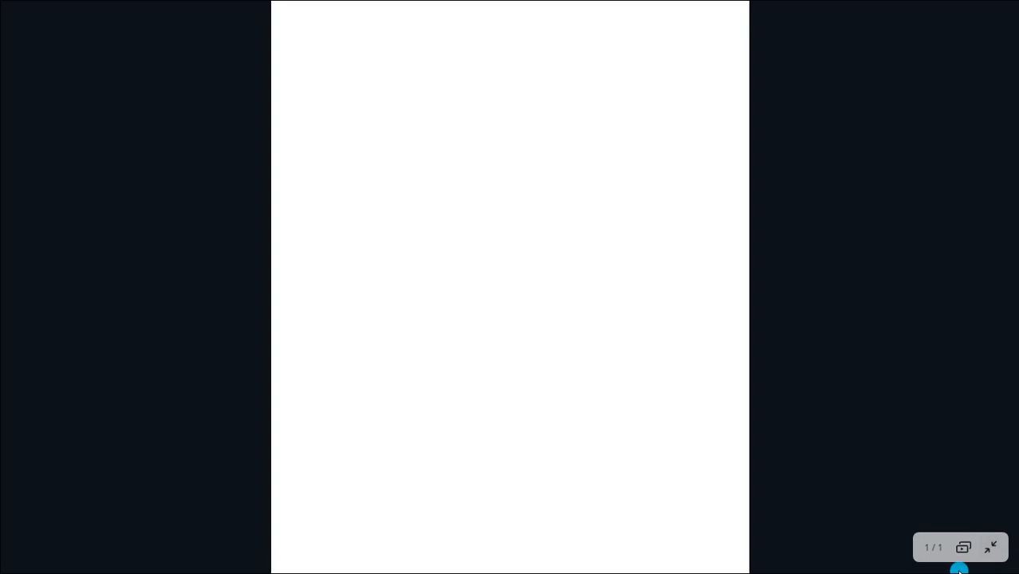
key("Escape")
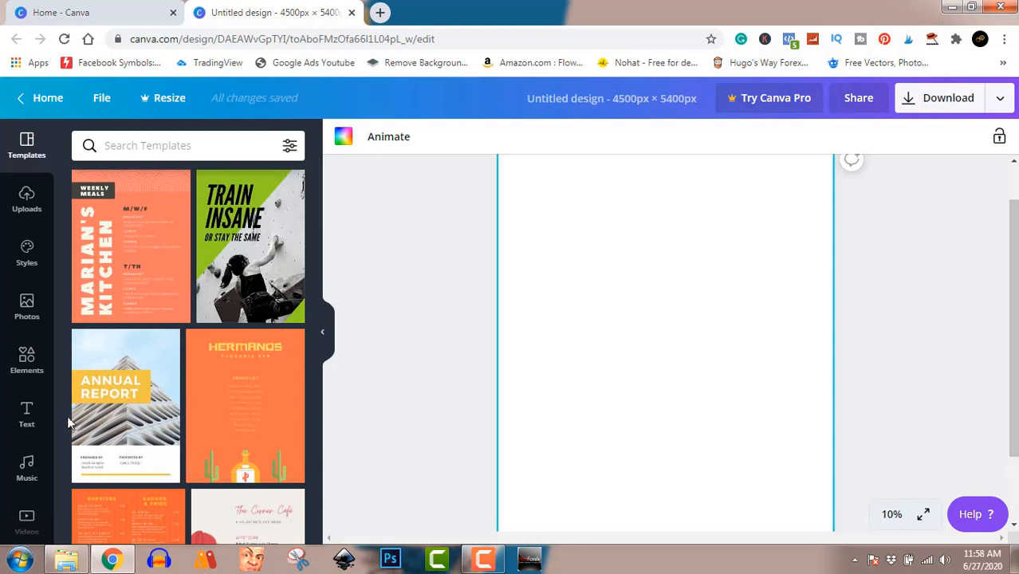
Step: Add the "Congrats!" graduation text combination to the page, enlarge it to about three quarters of the page width and move it near the centre
left_click(26, 417)
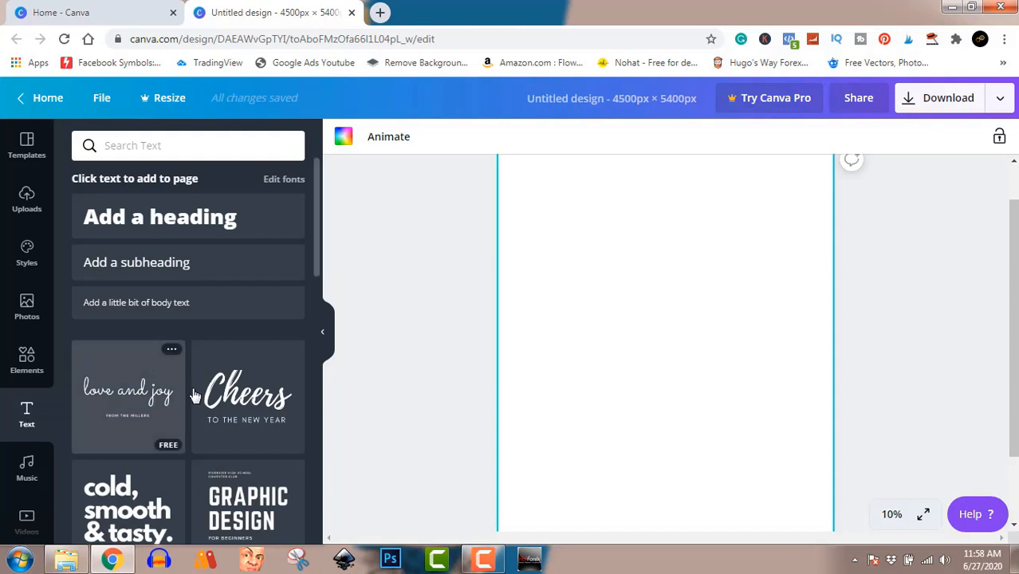
scroll(202, 428, "down", 5)
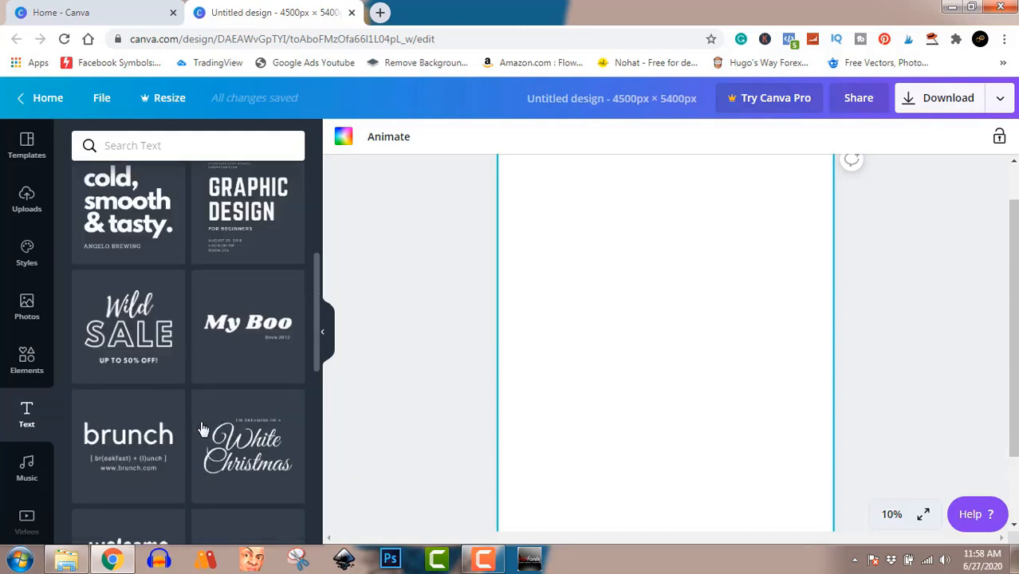
scroll(202, 429, "down", 5)
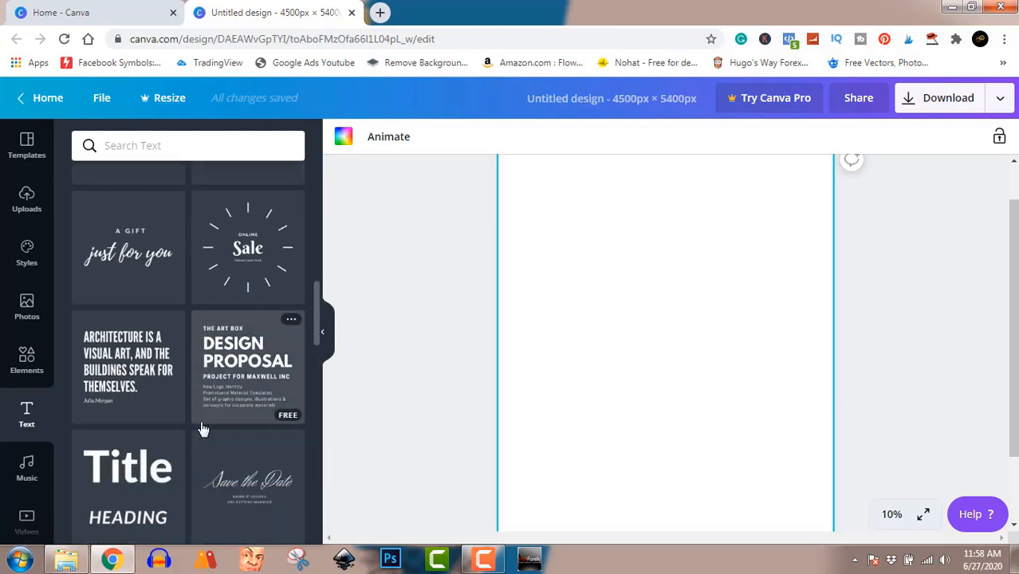
scroll(202, 429, "down", 4)
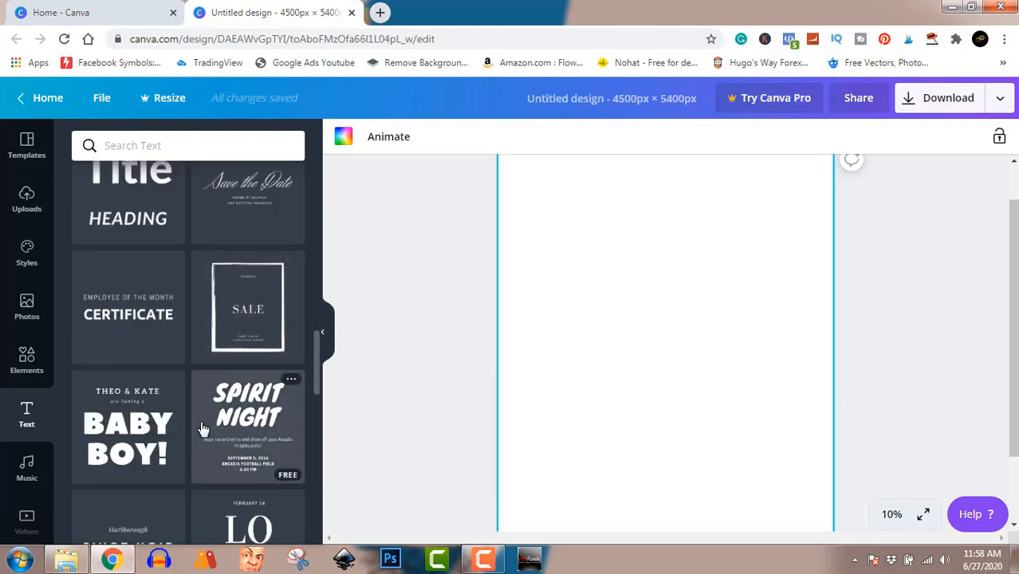
scroll(202, 429, "down", 6)
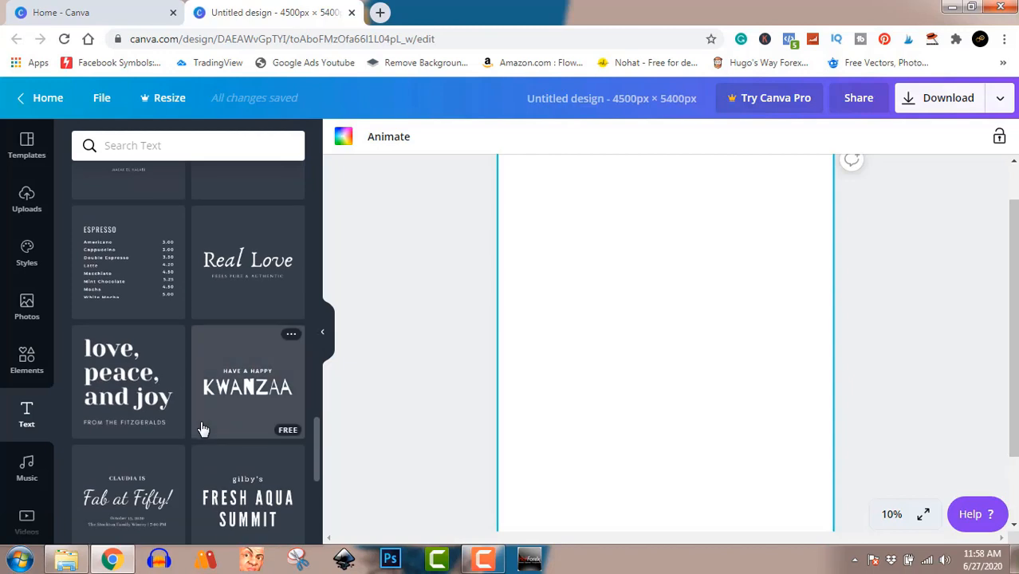
scroll(202, 429, "down", 5)
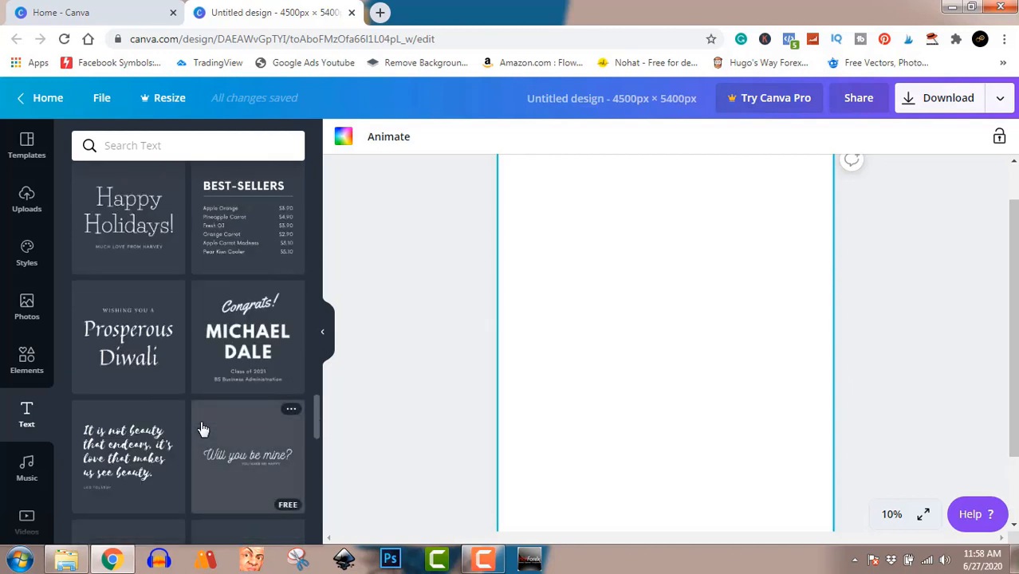
scroll(202, 429, "down", 1)
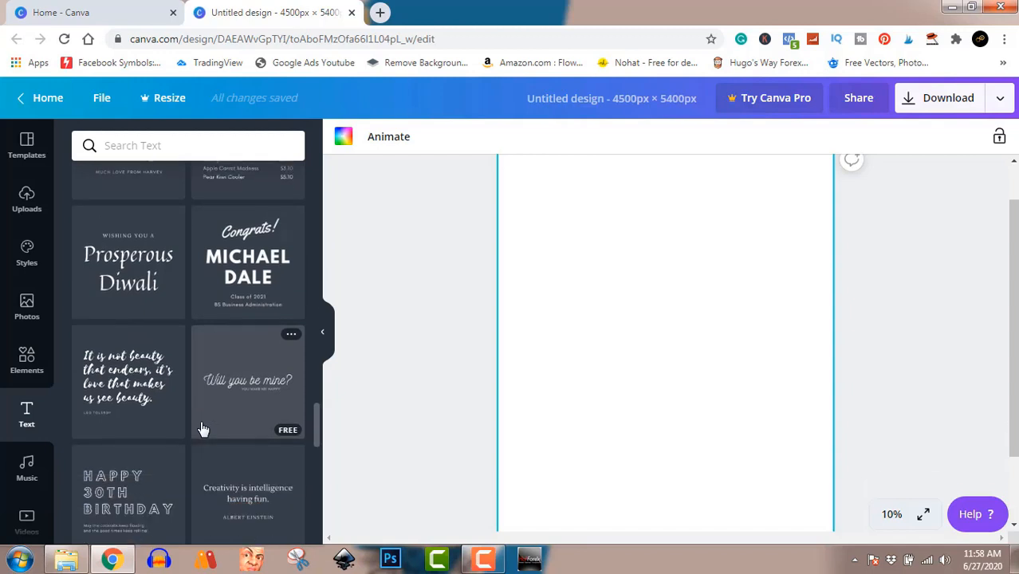
scroll(202, 429, "down", 2)
scroll(202, 429, "up", 2)
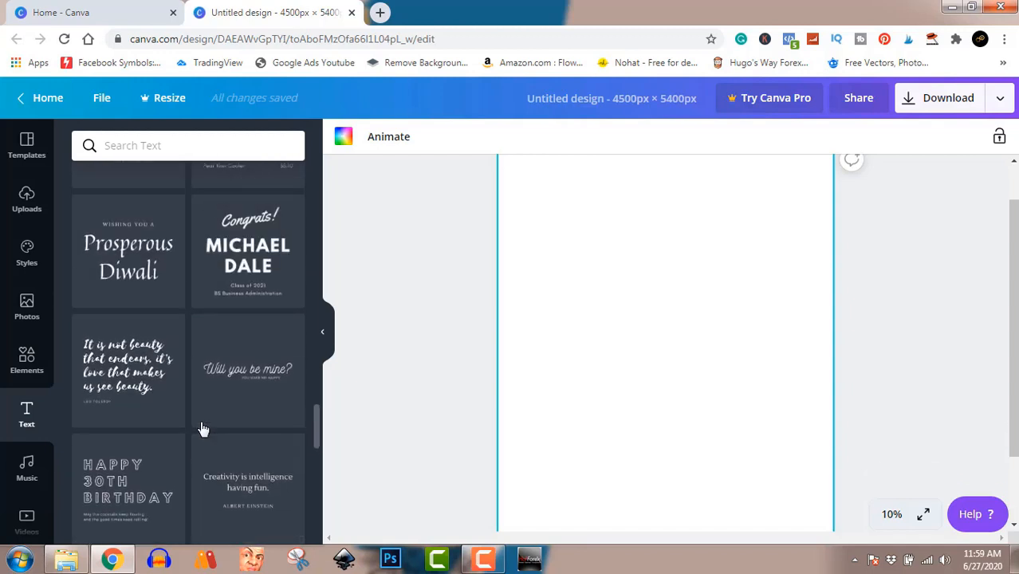
scroll(202, 429, "up", 1)
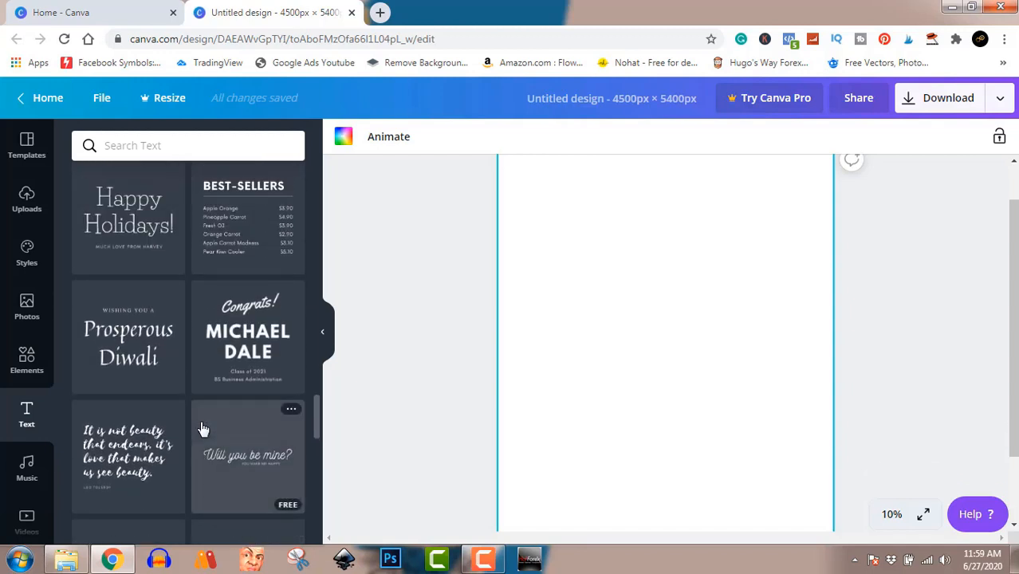
left_click(254, 333)
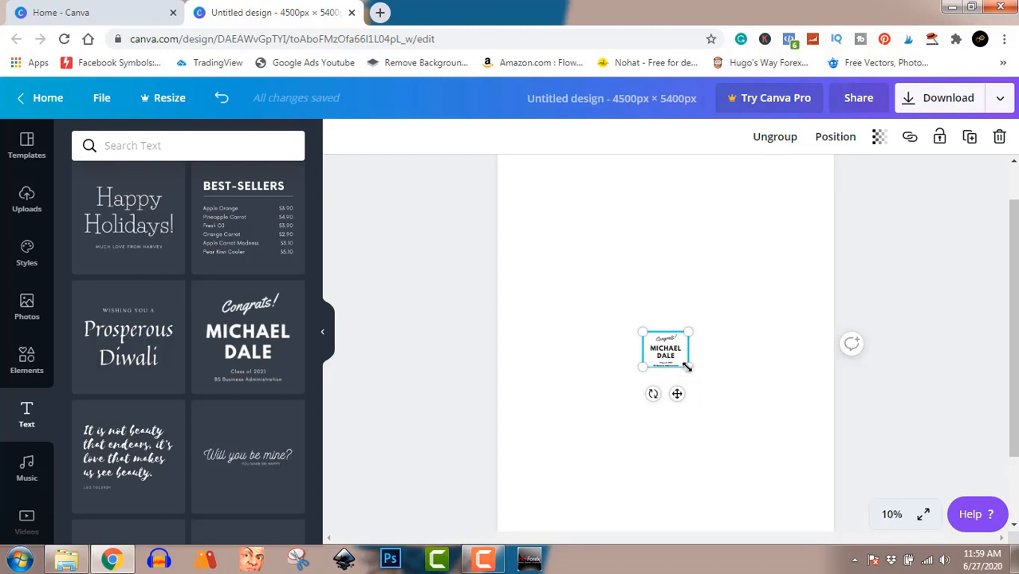
left_click_drag(687, 366, 896, 522)
left_click_drag(808, 454, 705, 342)
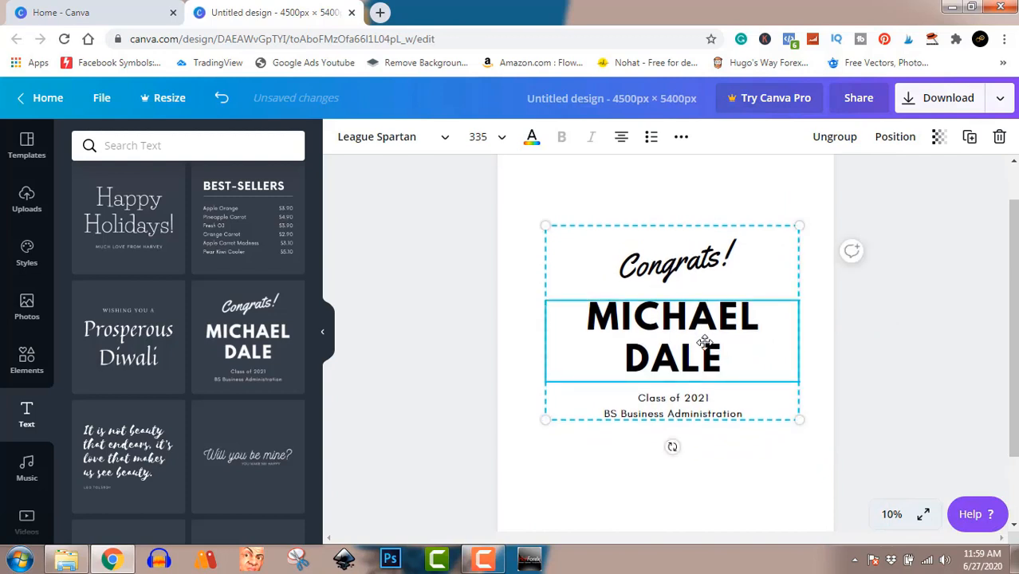
Step: Replace the slanted "Congrats!" line with "I Am", without the exclamation mark
left_click(674, 265)
double_click(674, 264)
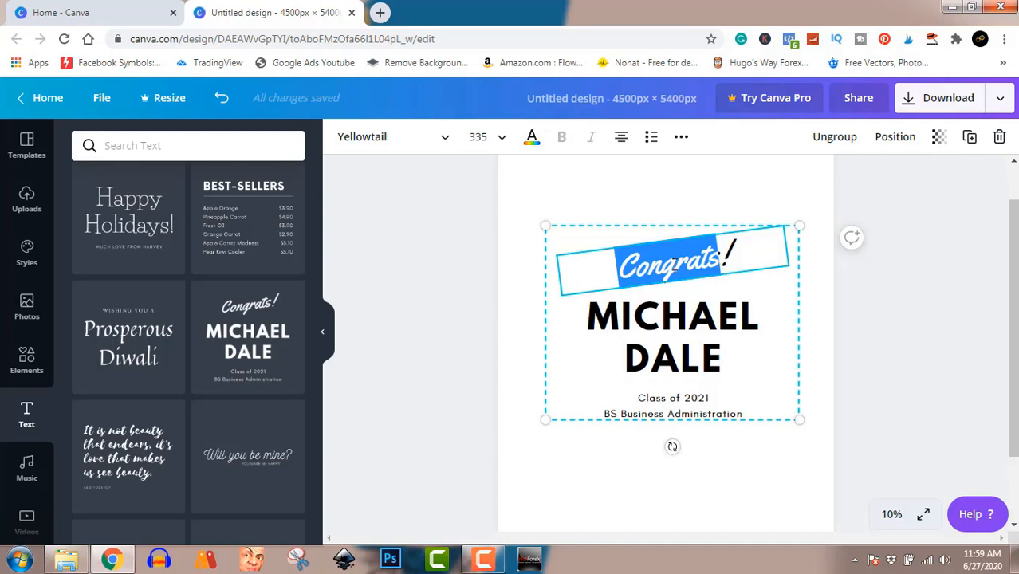
key("BackSpace")
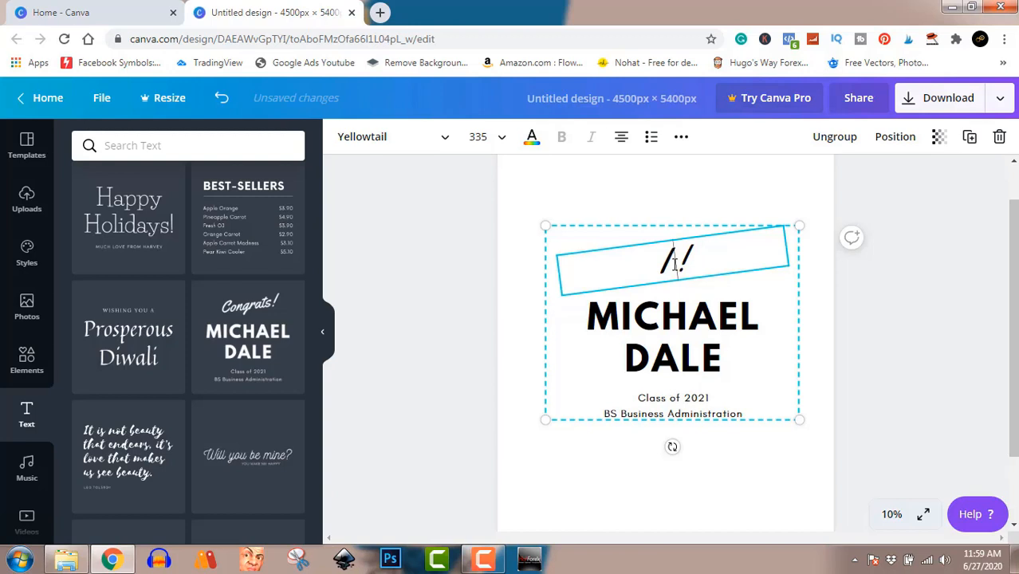
type("Am")
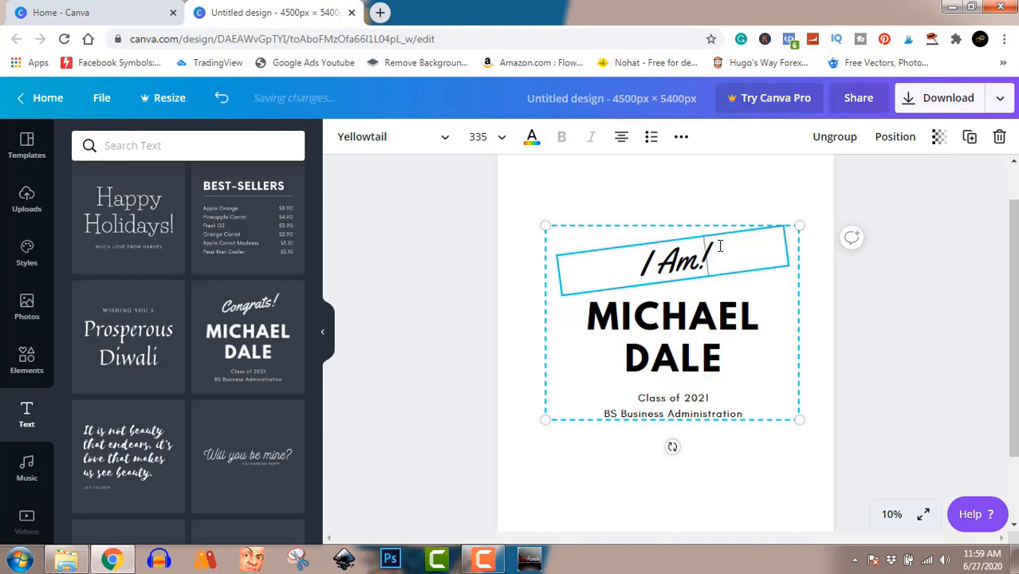
key("Delete")
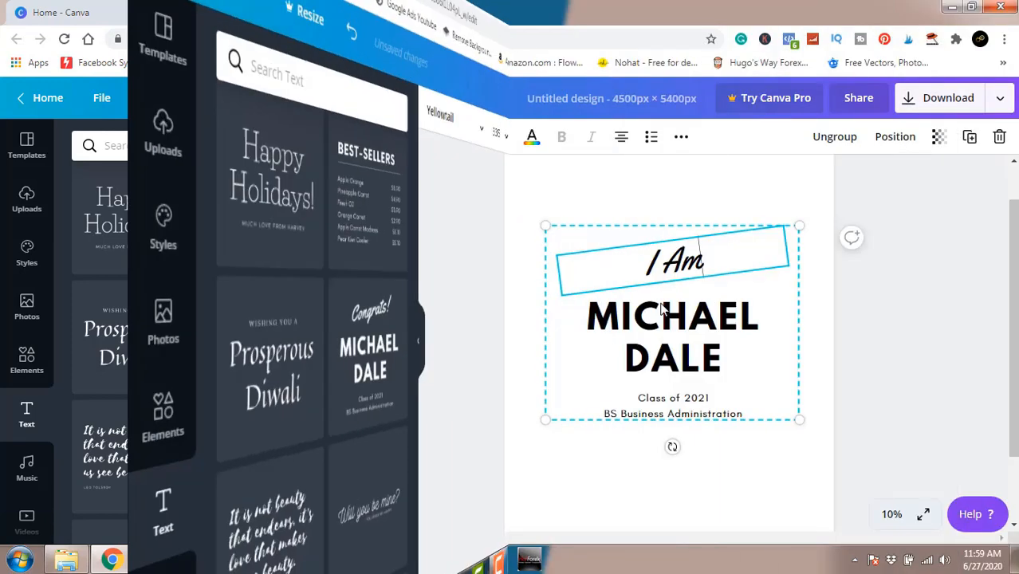
Step: Replace the first name in the bold heading with "THE BEST"
left_click(632, 321)
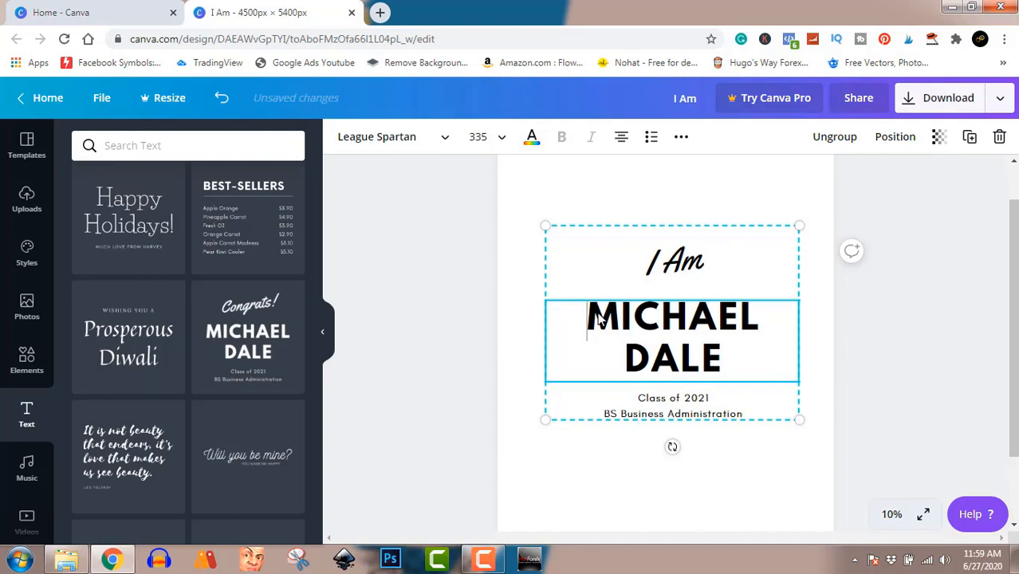
key("ctrl+a")
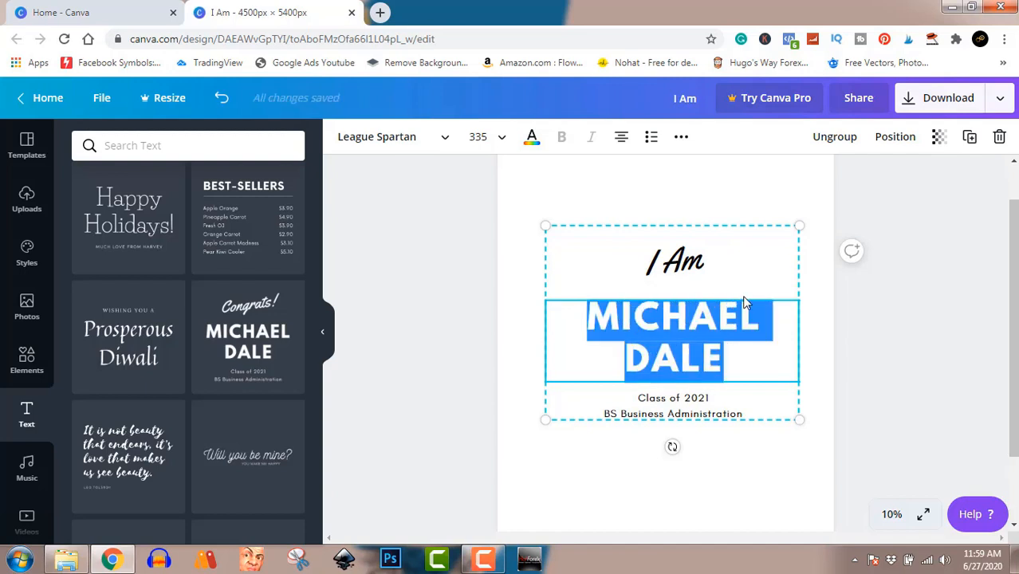
left_click_drag(744, 297, 755, 311)
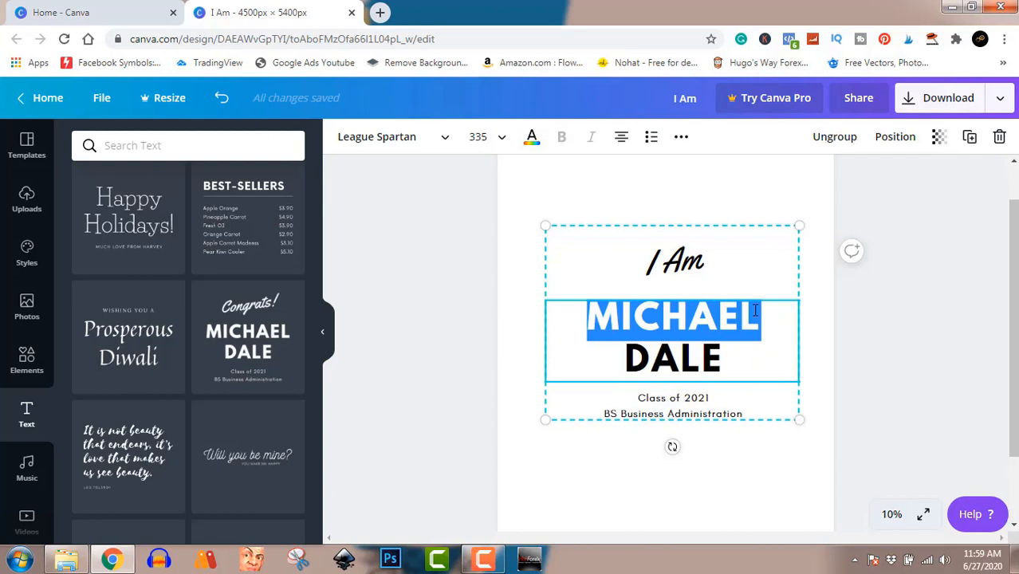
type("THE ")
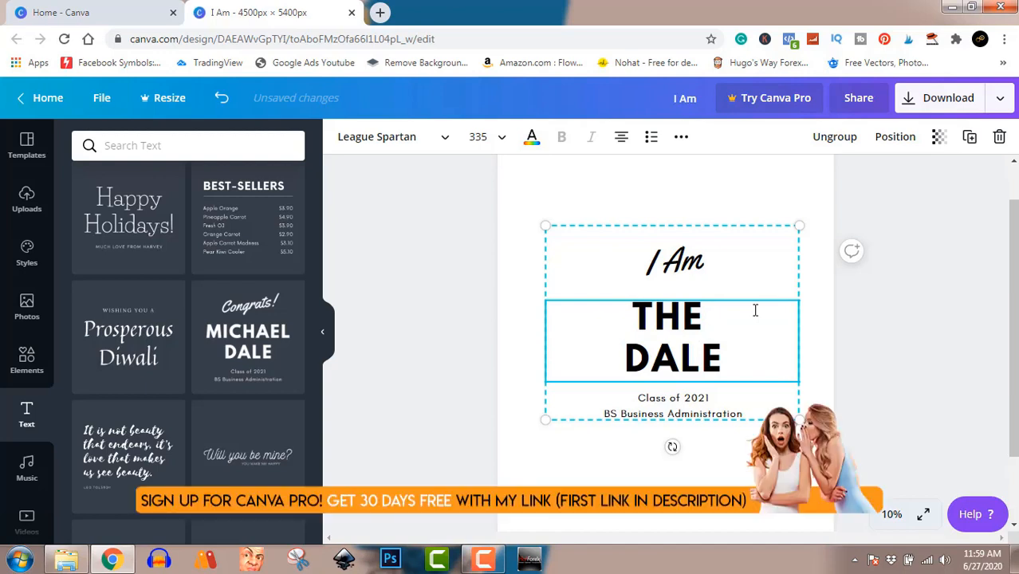
type("BEST")
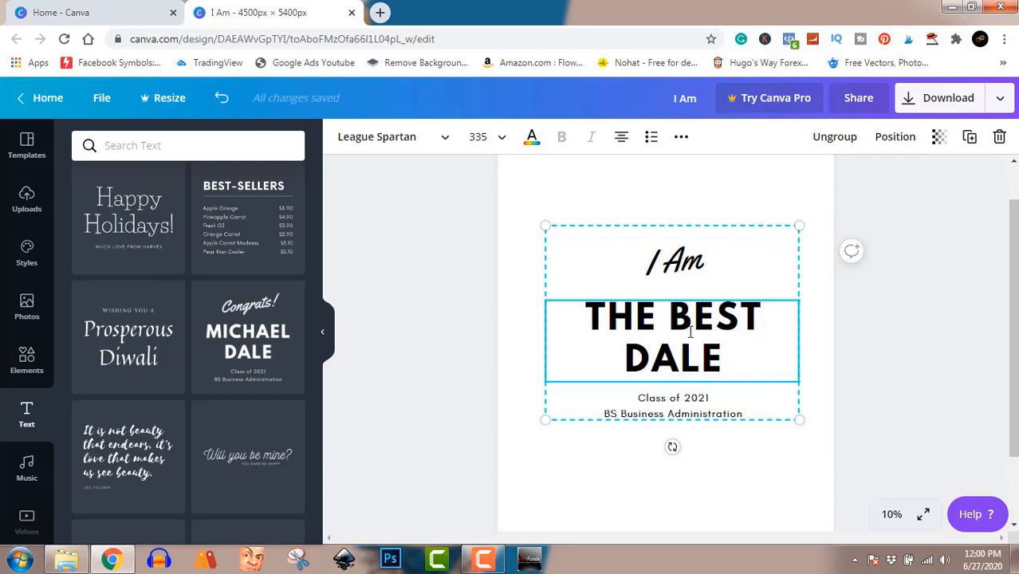
Step: Replace the last name in the bold heading with "THING 4" and add "EVERYONE" as a third line
left_click_drag(623, 359, 717, 360)
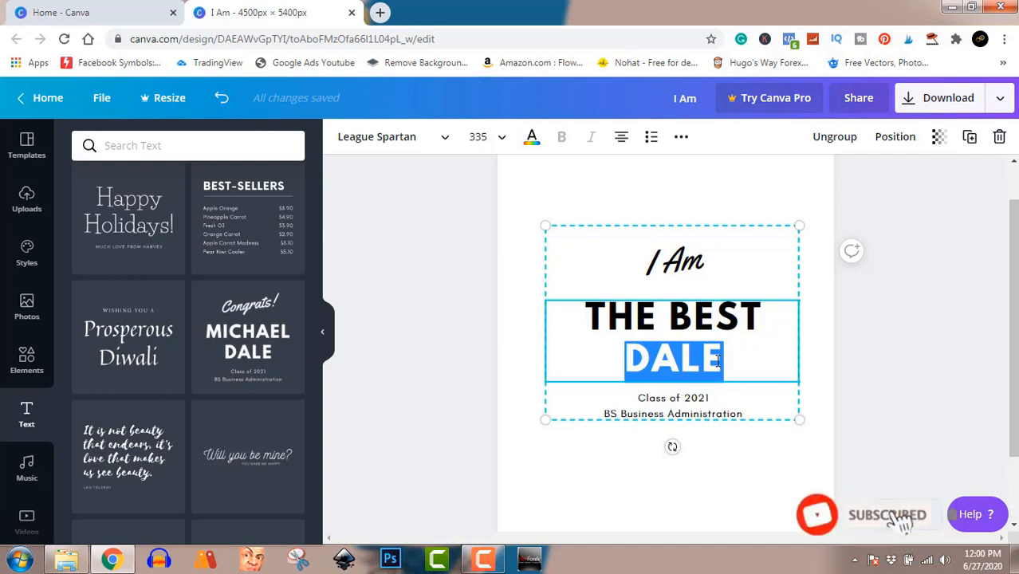
type("T")
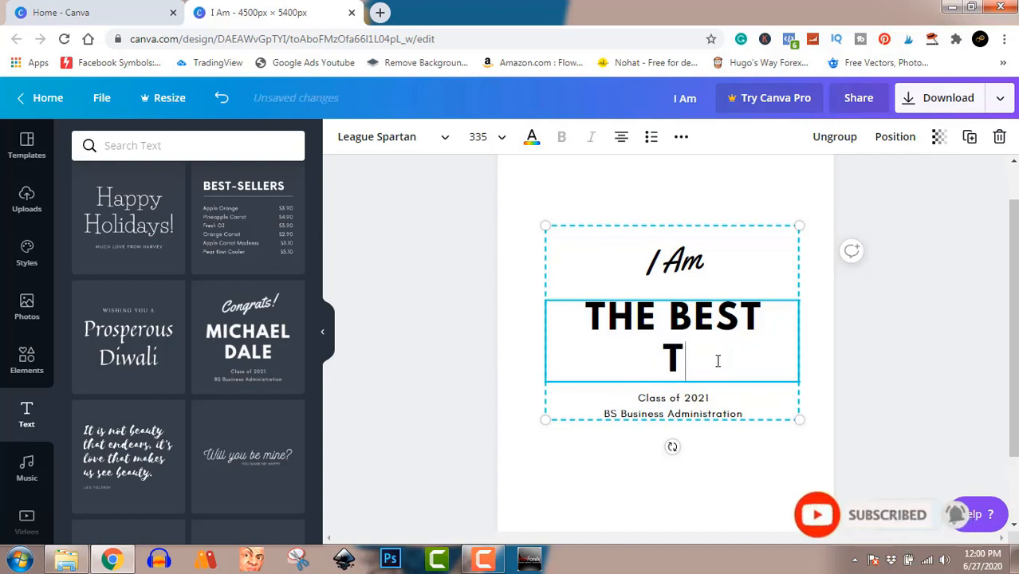
type("HING")
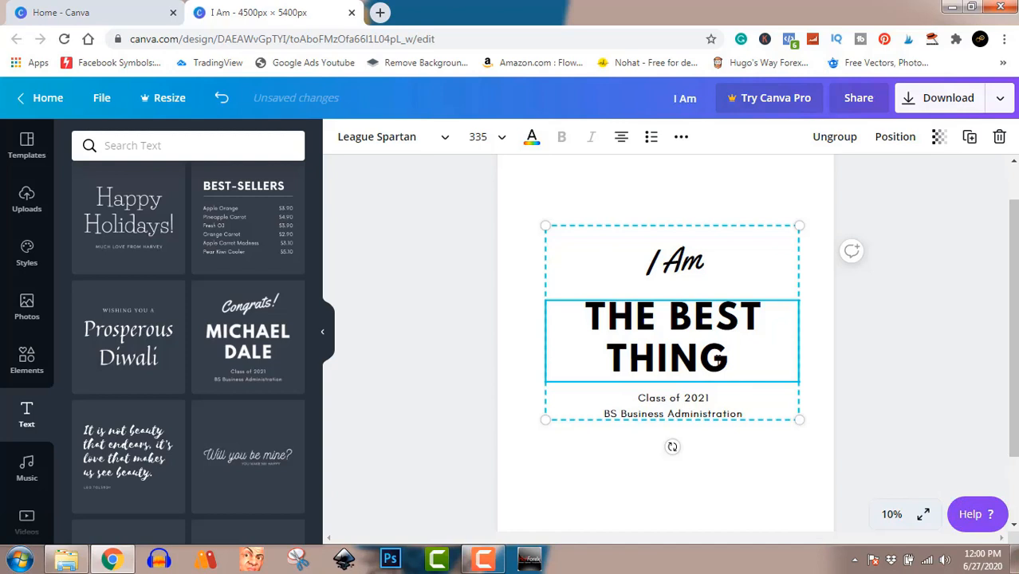
type(" 4")
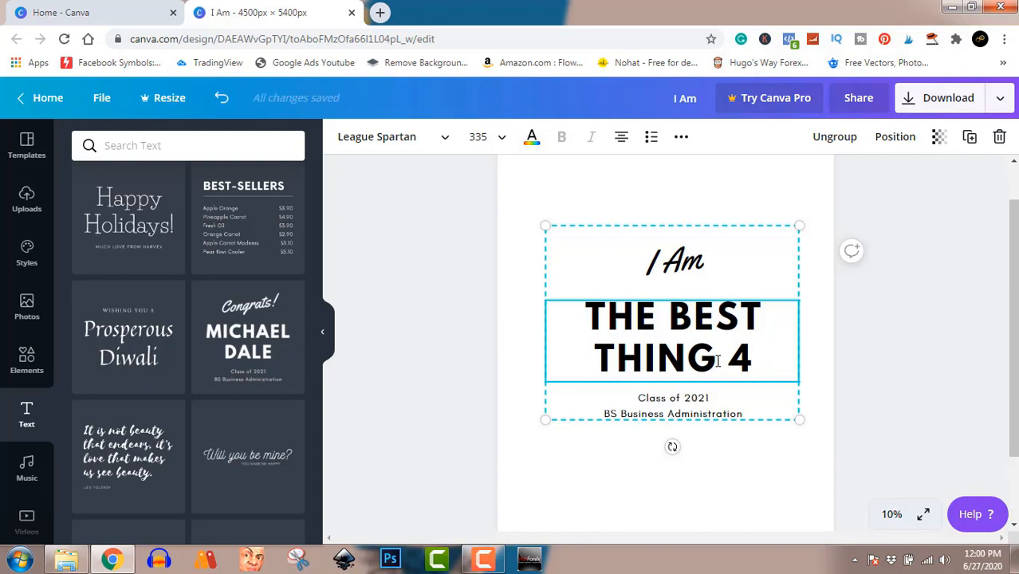
key("Return")
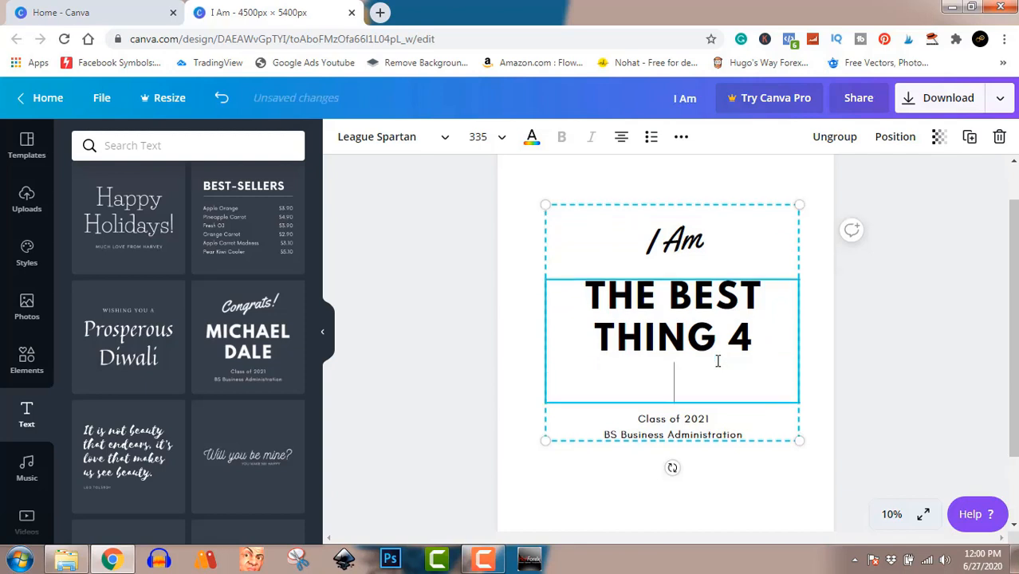
type("EVERY")
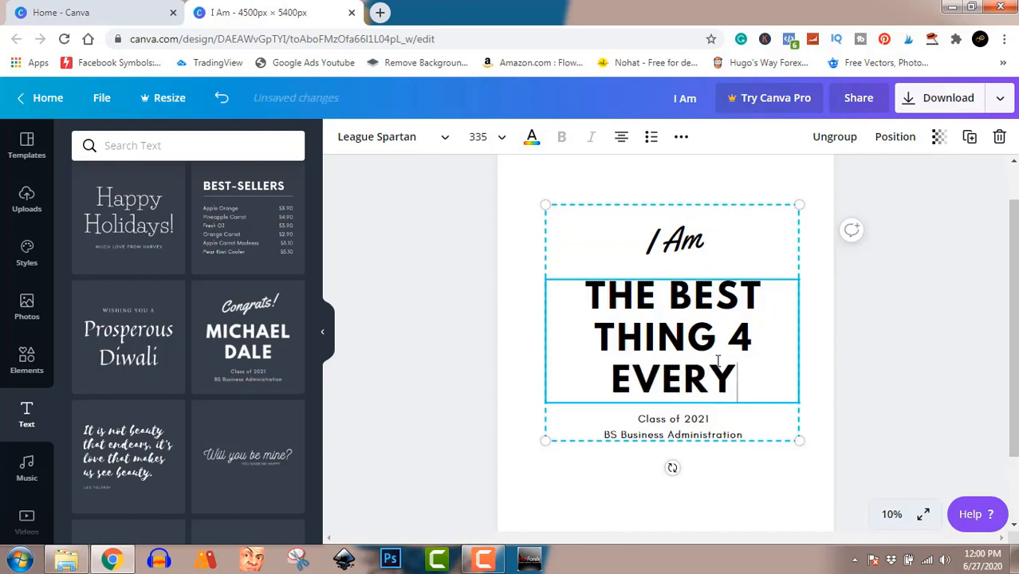
type("ONE")
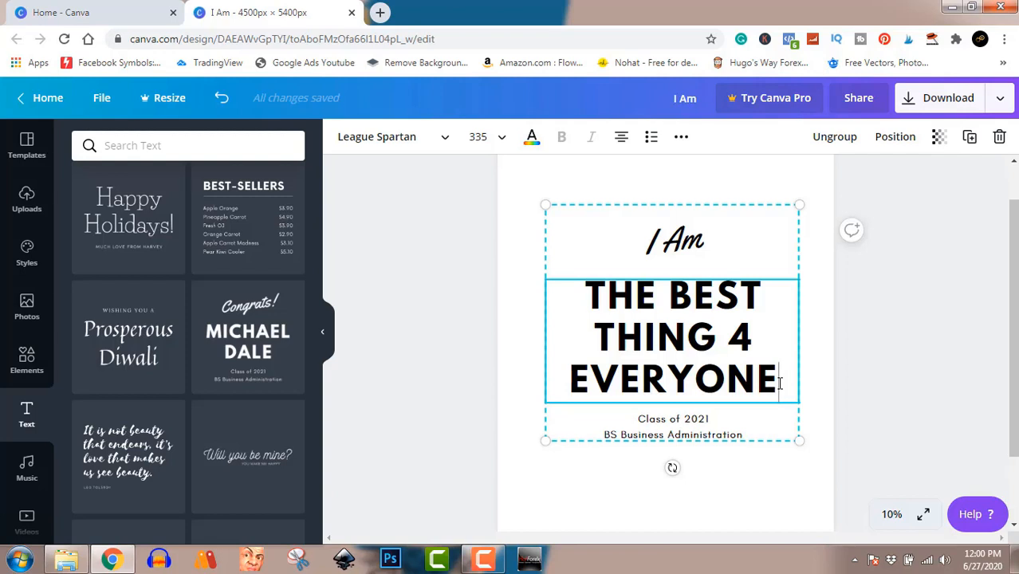
Step: Colour only the "4" in the bold heading bright red from the default colours
left_click_drag(755, 336, 735, 336)
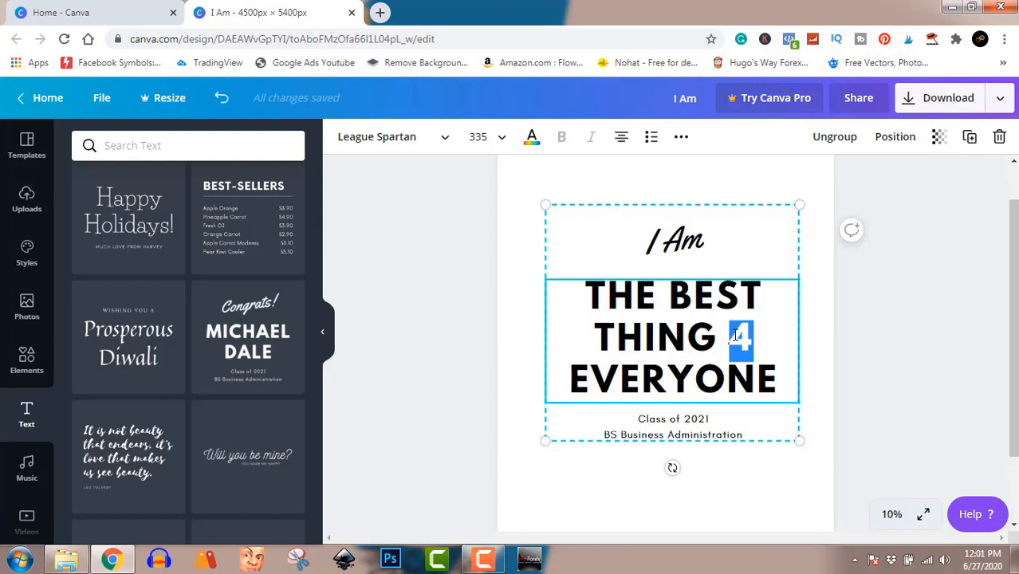
left_click(531, 144)
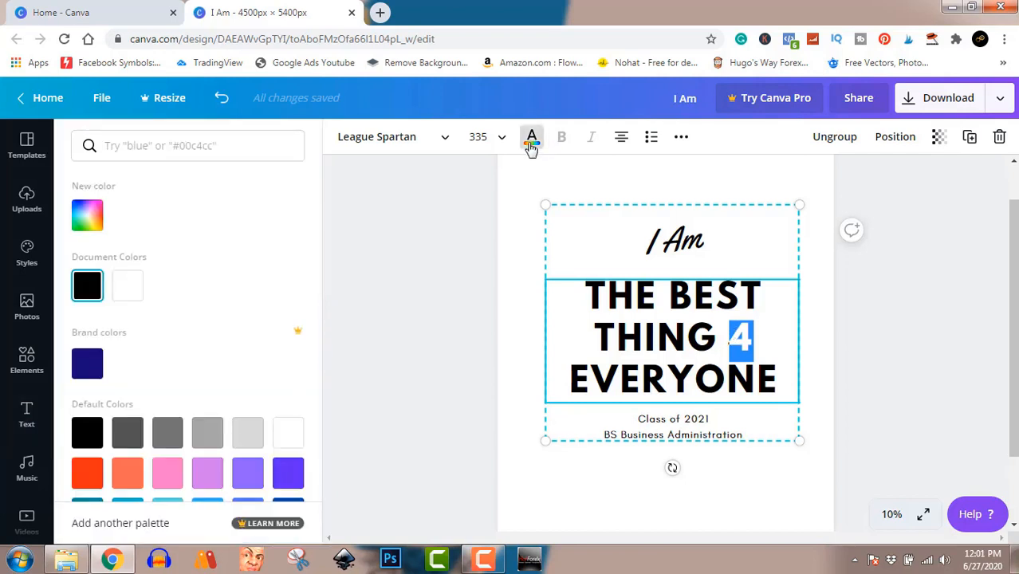
left_click(283, 474)
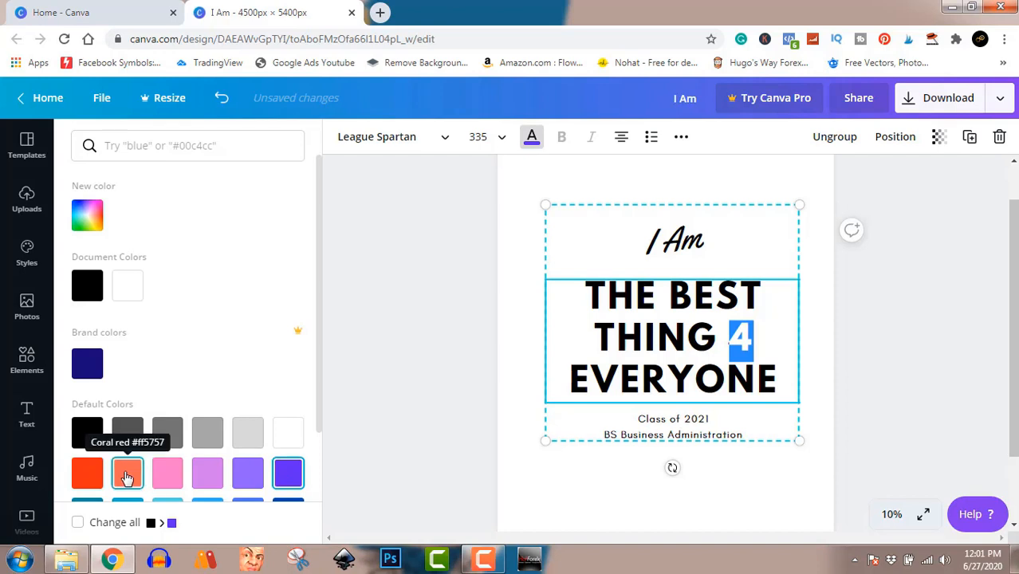
left_click(87, 473)
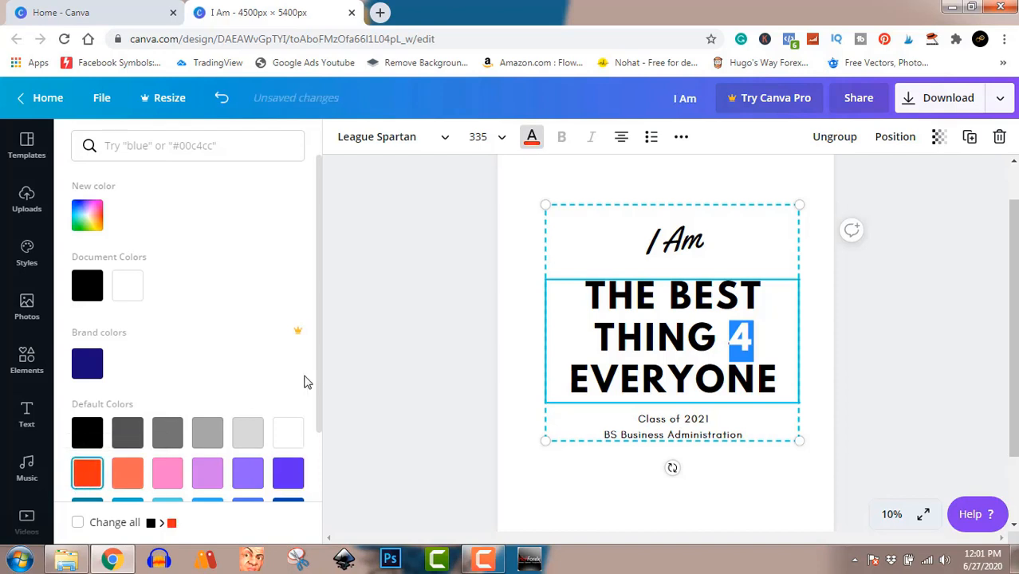
key("Escape")
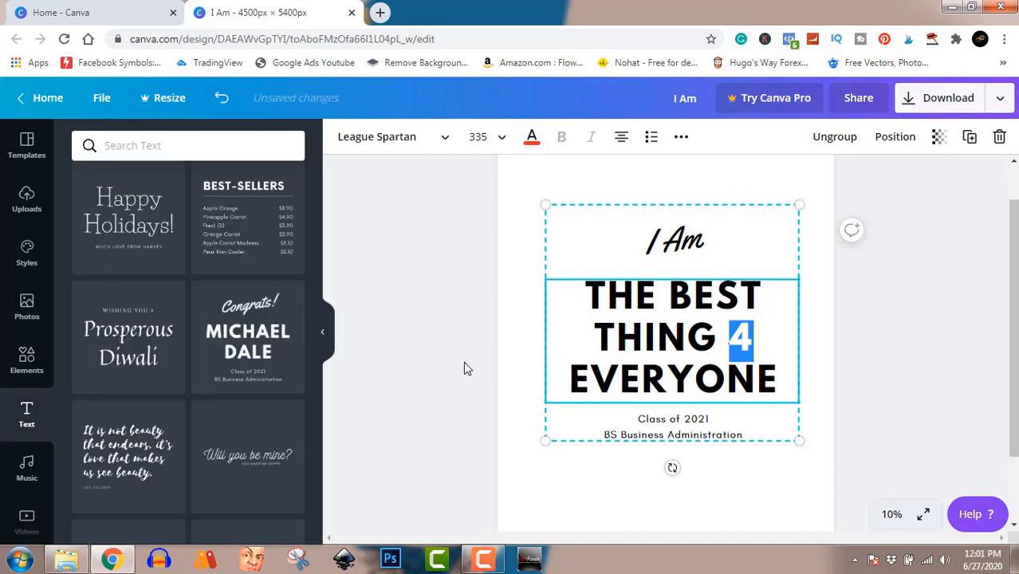
left_click(467, 368)
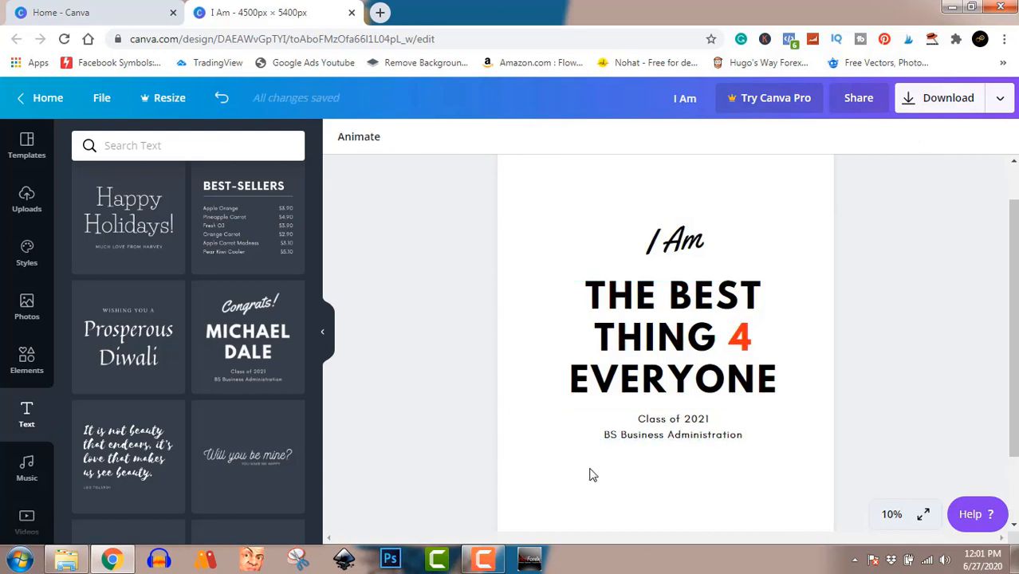
Step: Replace the two small class and degree lines below the heading with "try me out!"
left_click(650, 422)
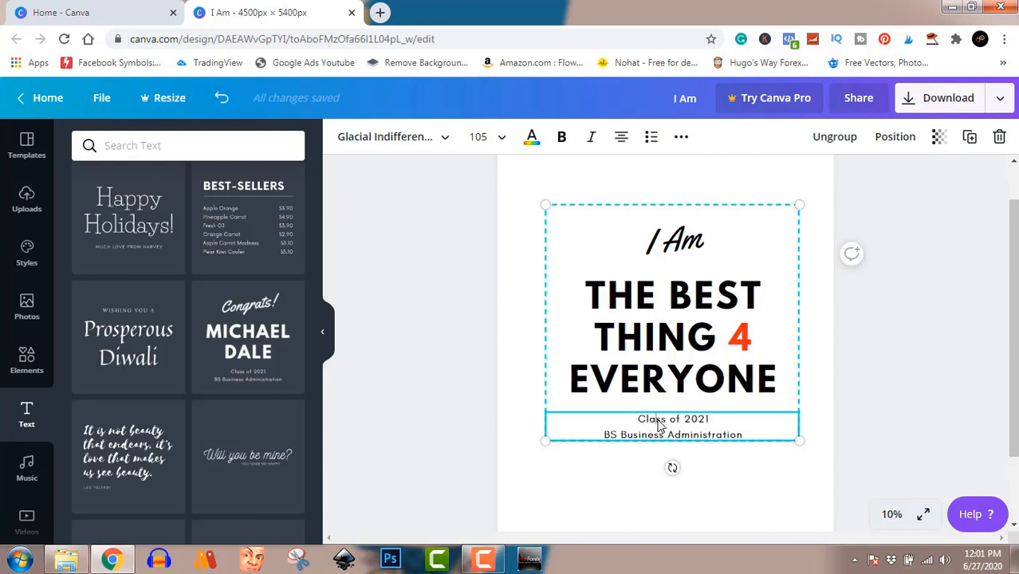
key("ctrl+a")
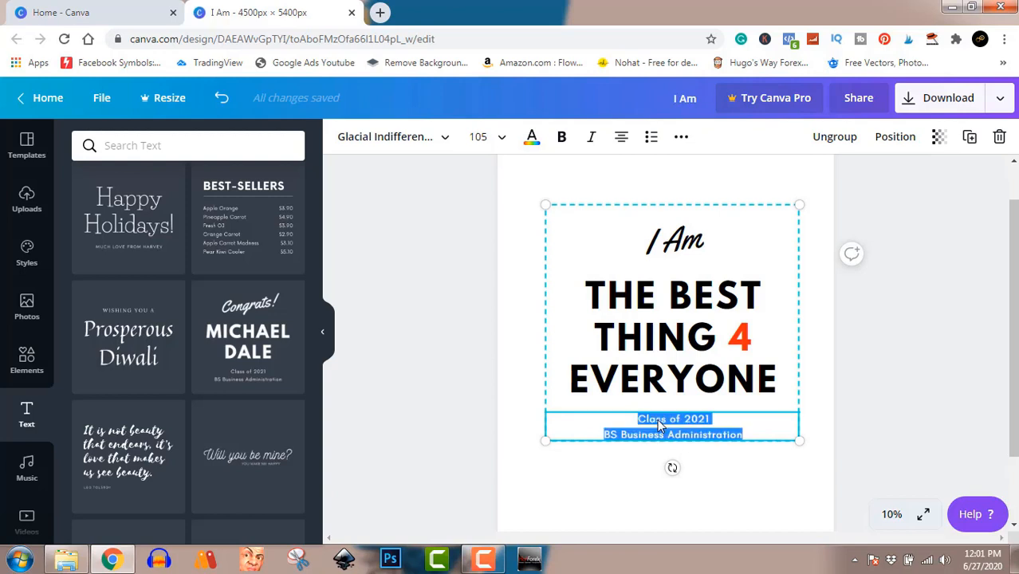
type("try")
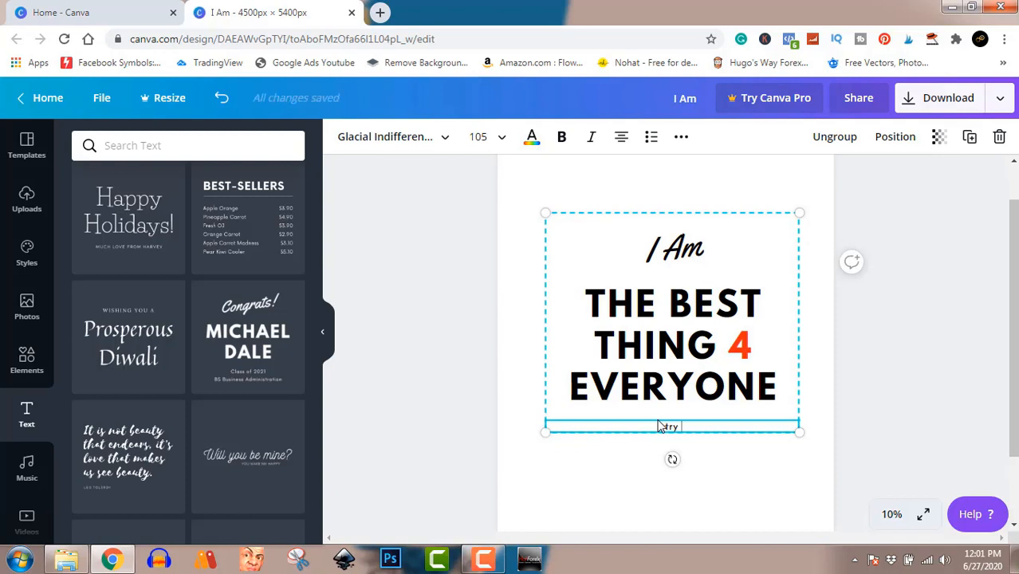
type(" me out!")
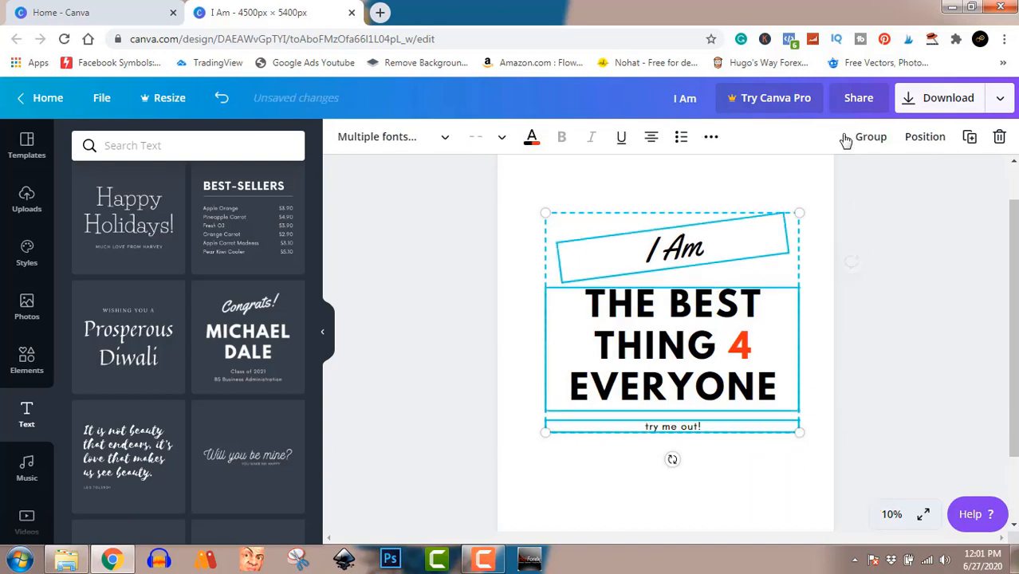
Step: Ungroup the text combination and enlarge the "try me out!" line to font size 244
left_click(845, 138)
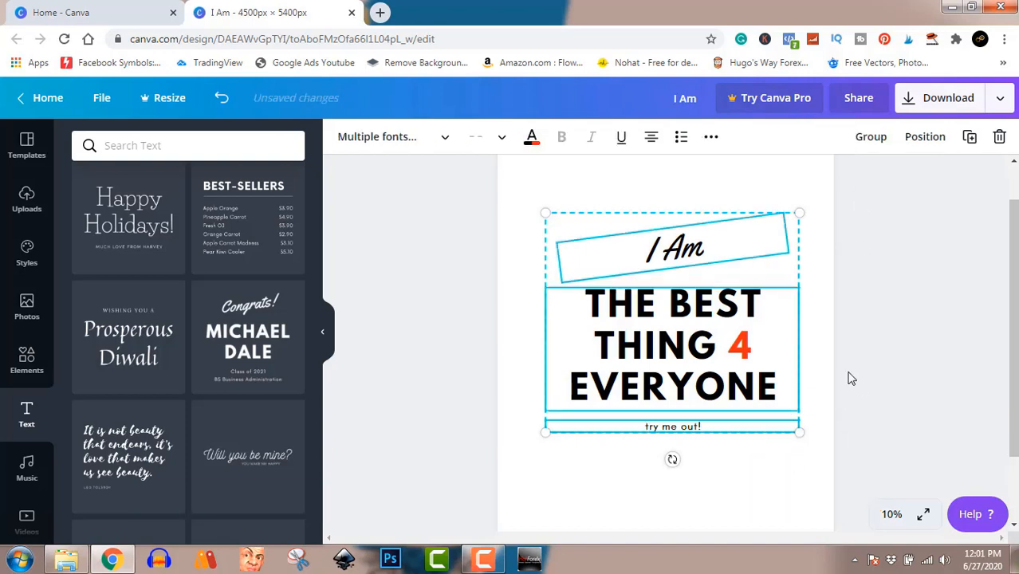
left_click(920, 369)
left_click(696, 431)
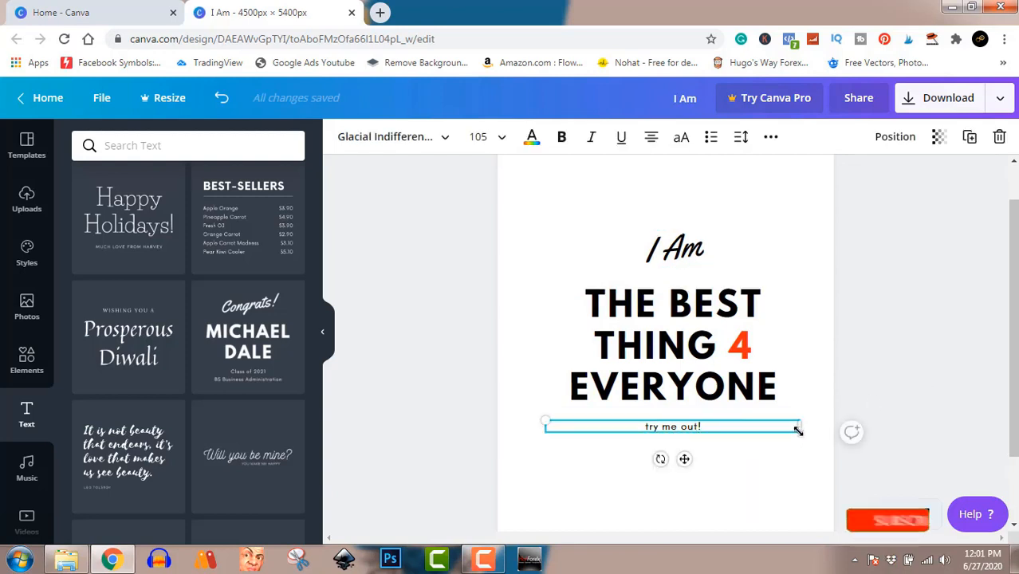
left_click_drag(799, 432, 1015, 479)
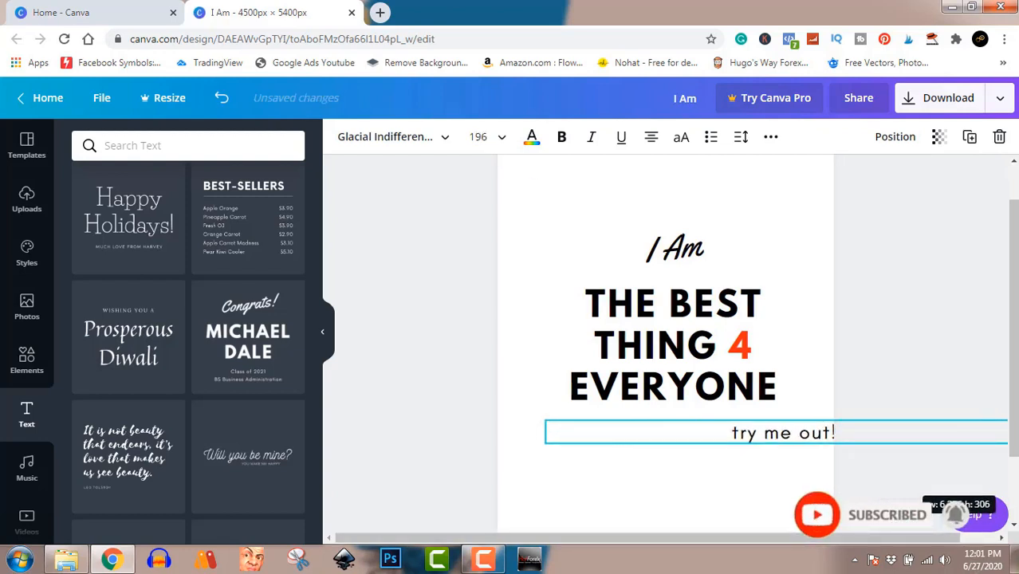
left_click_drag(926, 428, 812, 419)
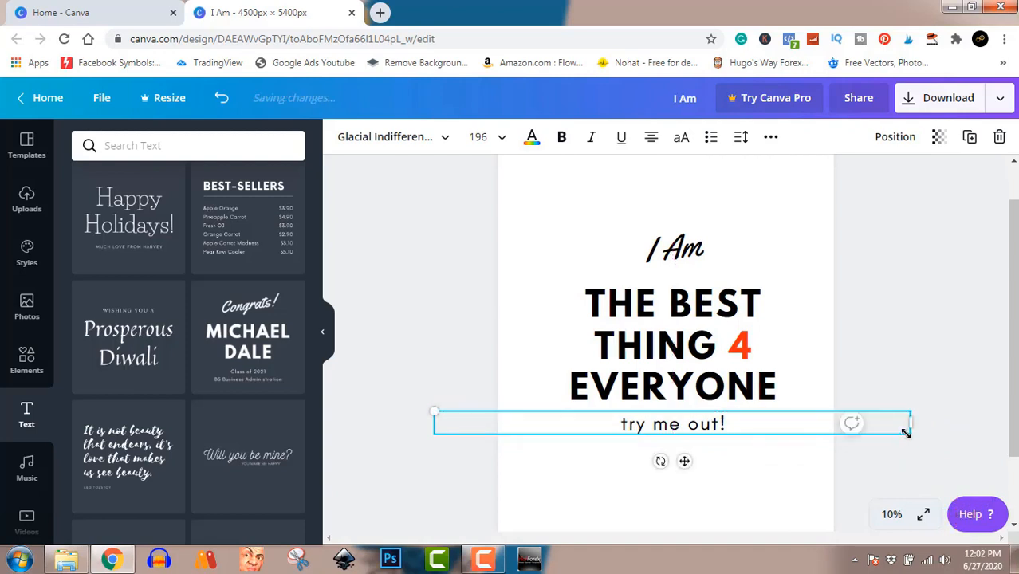
left_click_drag(909, 430, 924, 517)
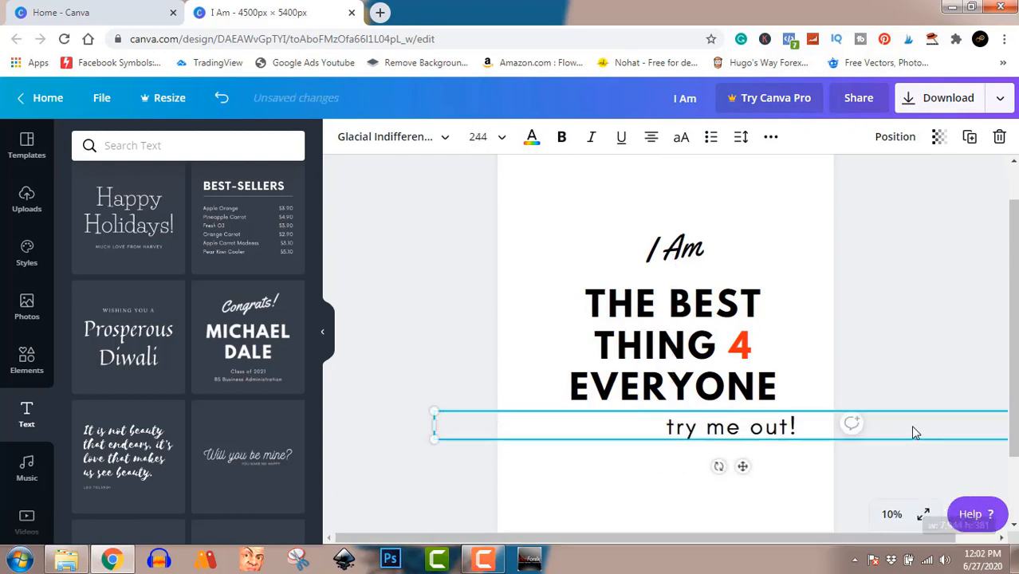
Step: Place the "try me out!" line roughly centred below the heading, tilted to about -15° and slightly overlapping "EVERYONE"
left_click_drag(911, 425, 864, 425)
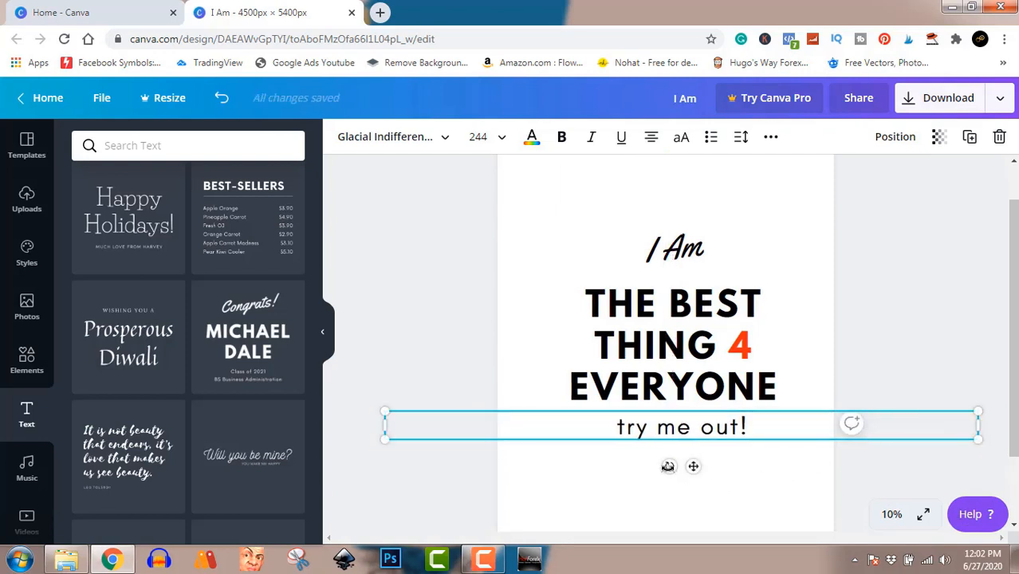
left_click_drag(668, 466, 678, 479)
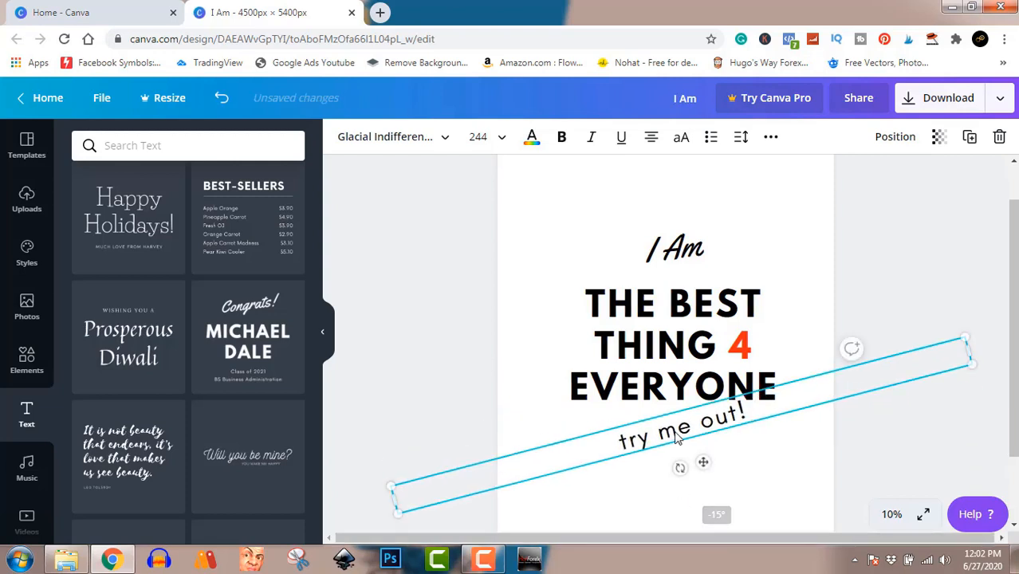
left_click_drag(672, 432, 671, 420)
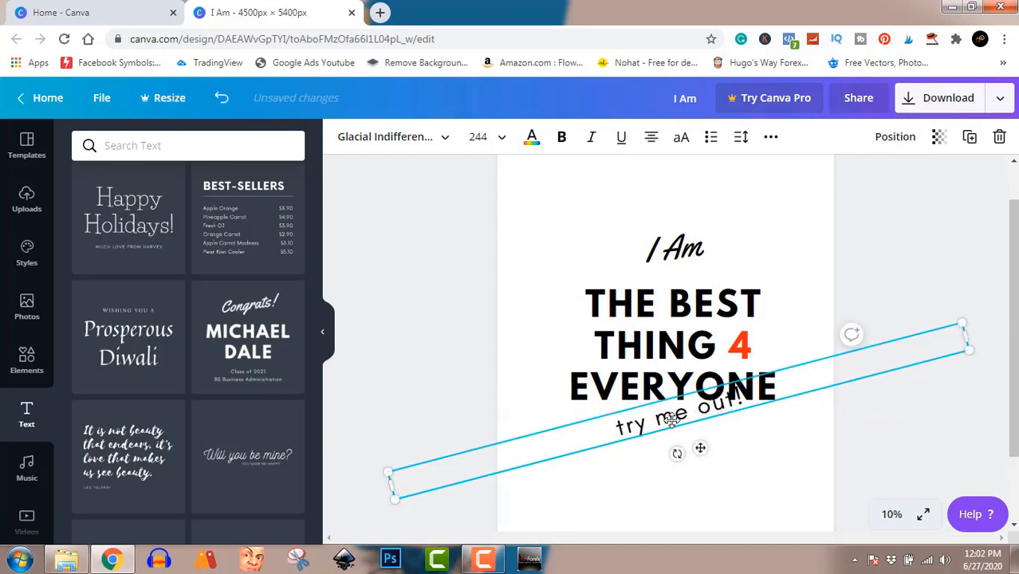
Step: Try two purple shades on the "try me out!" line and settle on the bright red document colour
left_click(531, 138)
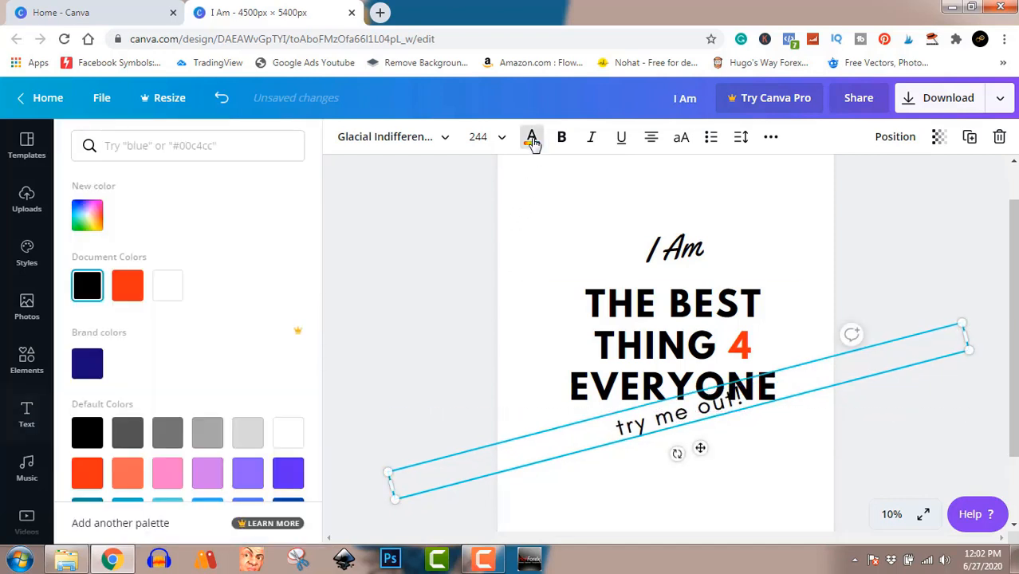
left_click(248, 473)
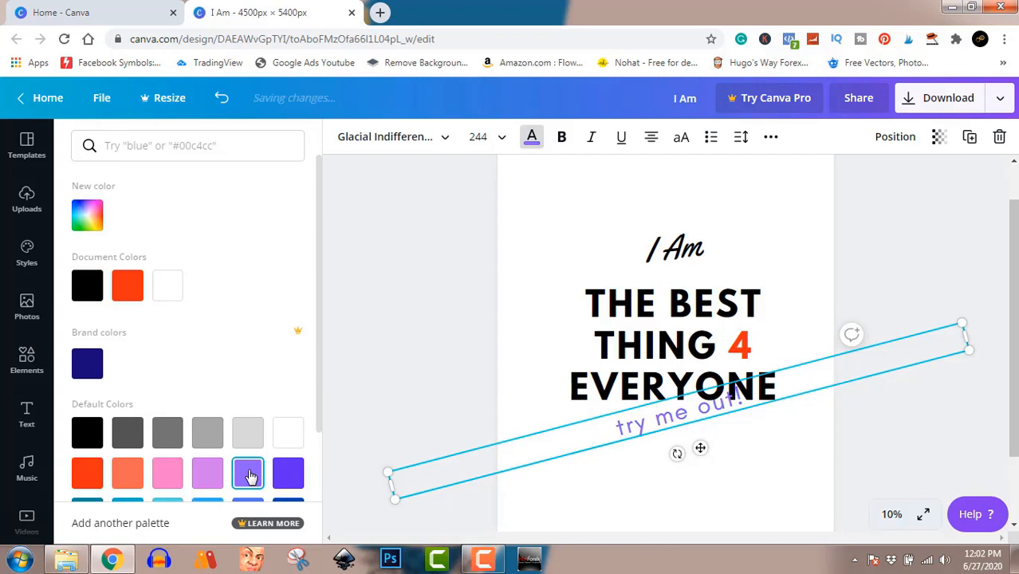
left_click(283, 475)
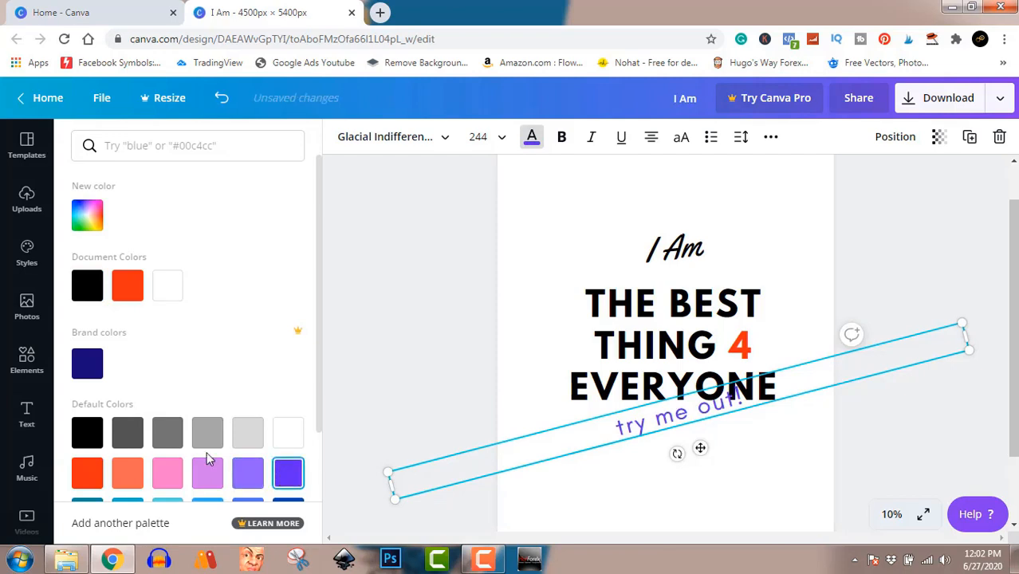
left_click(131, 294)
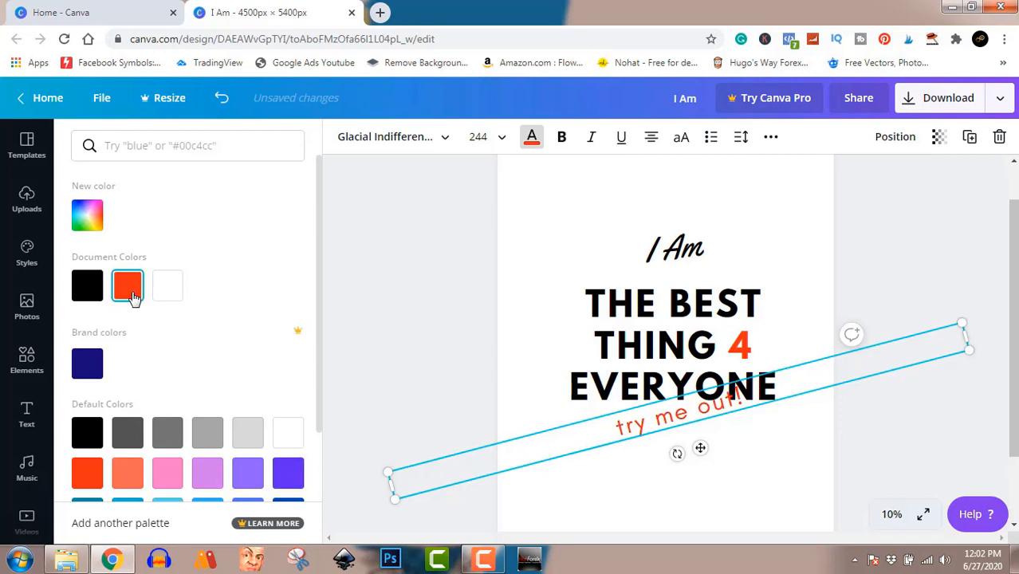
left_click(396, 336)
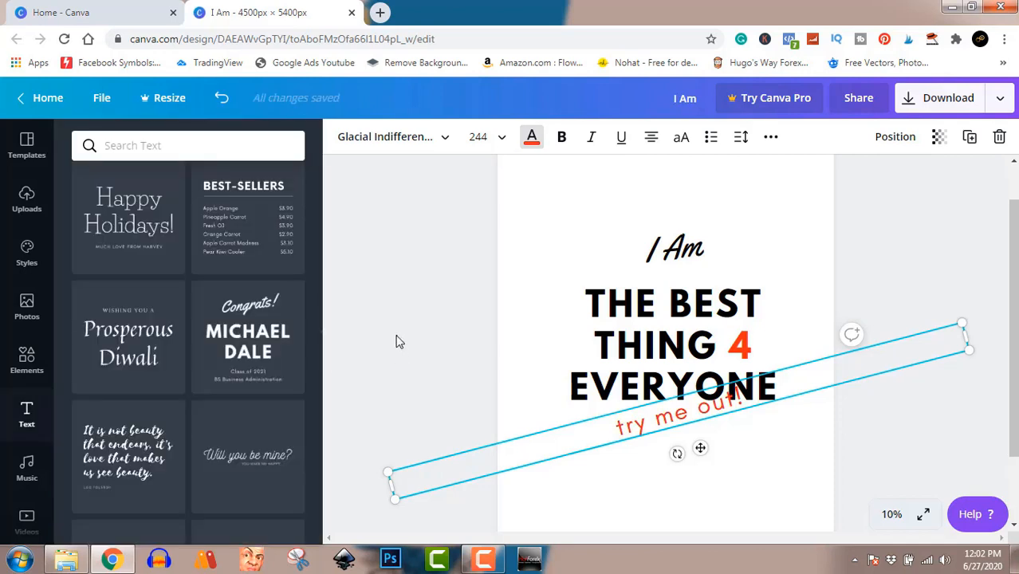
left_click(437, 342)
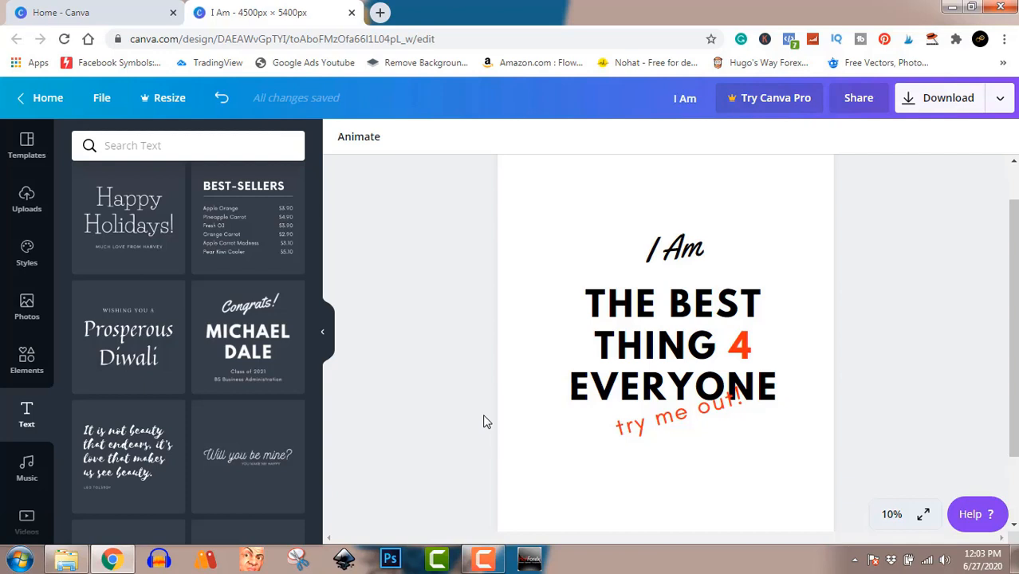
left_click(483, 560)
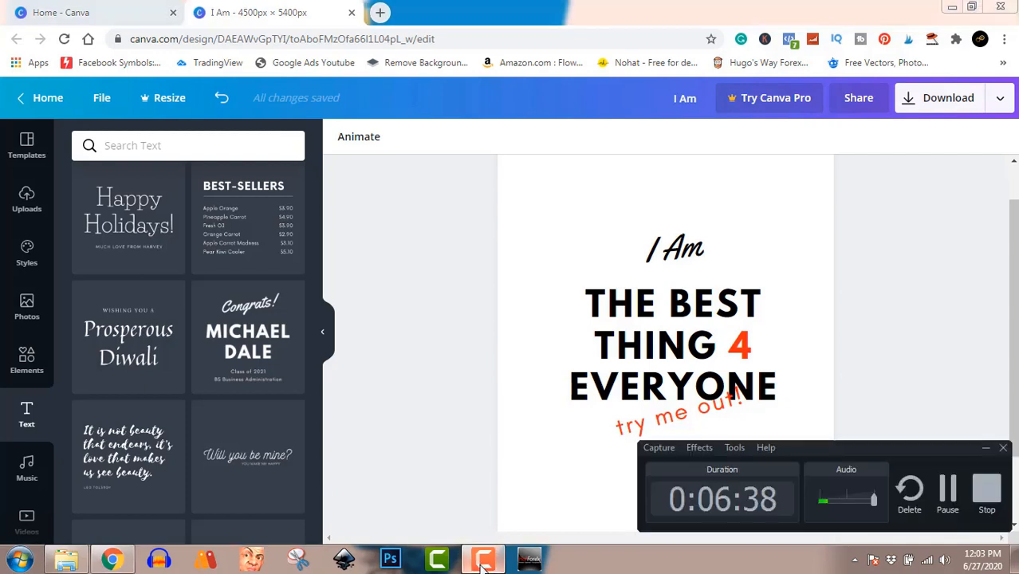
left_click(483, 560)
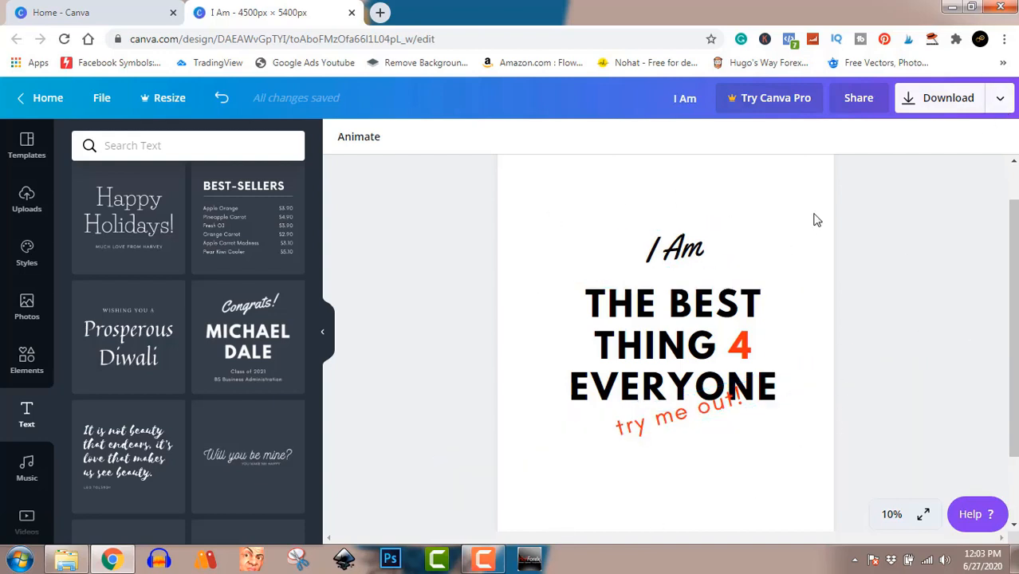
Step: Try the transparent background option, dismiss the Pro offer, and download the design as a regular 4500 × 5400 px PNG
left_click(964, 107)
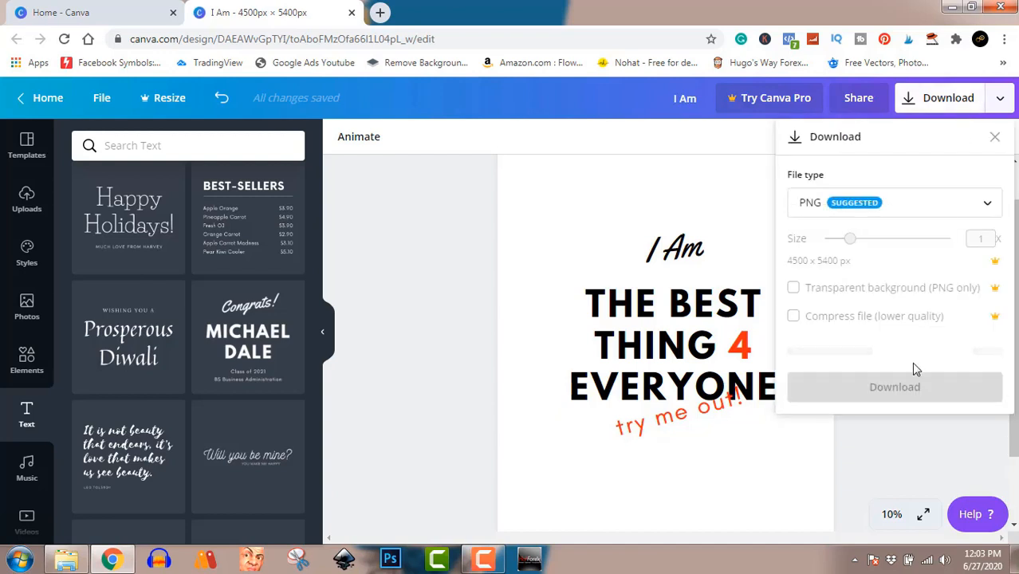
left_click(815, 292)
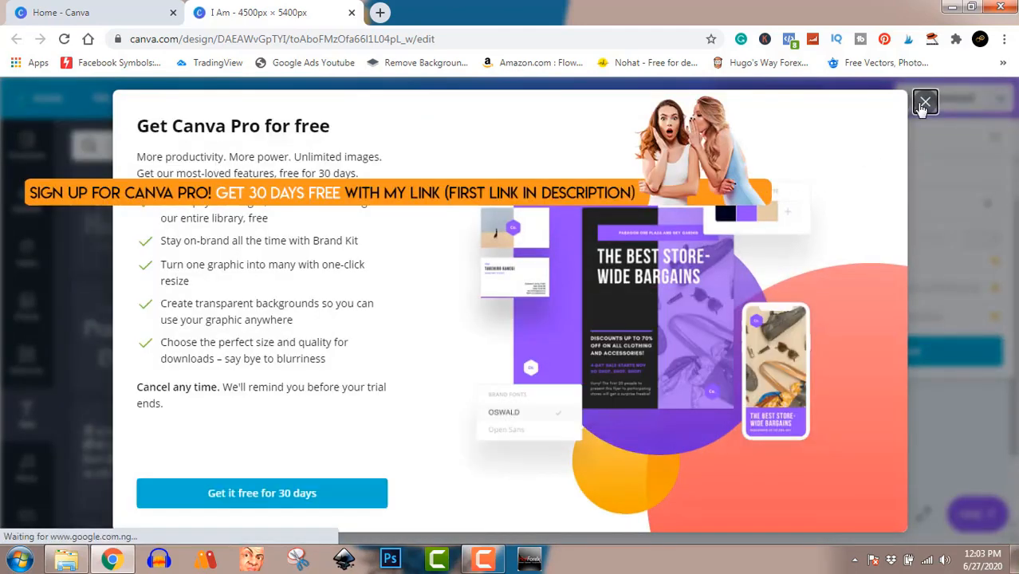
left_click(925, 102)
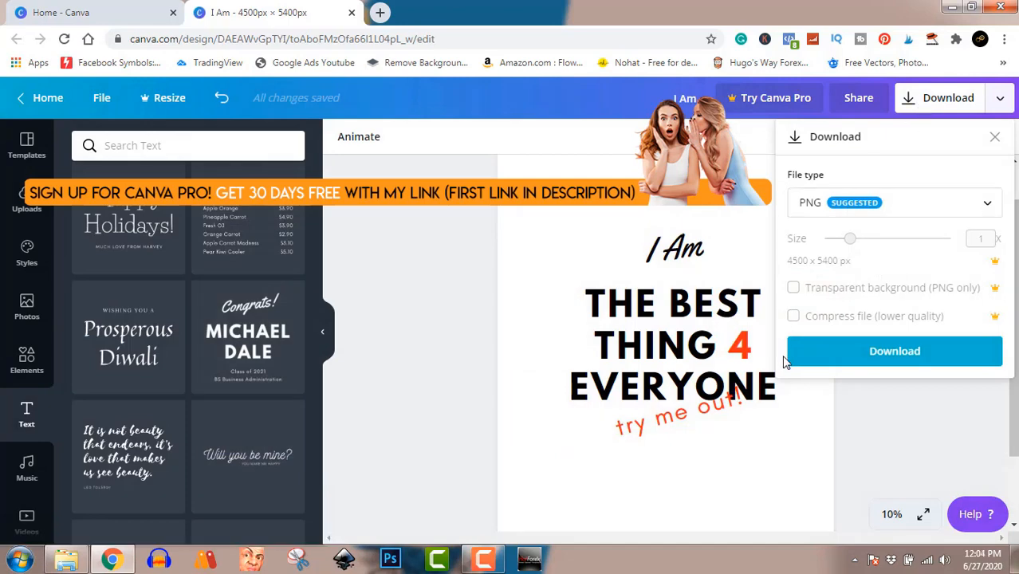
left_click(837, 358)
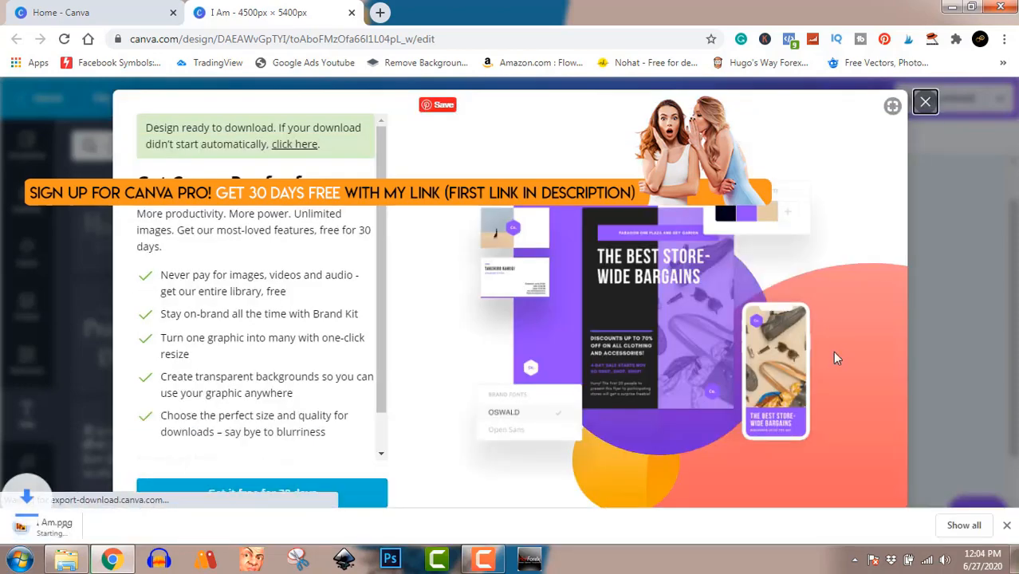
left_click(919, 102)
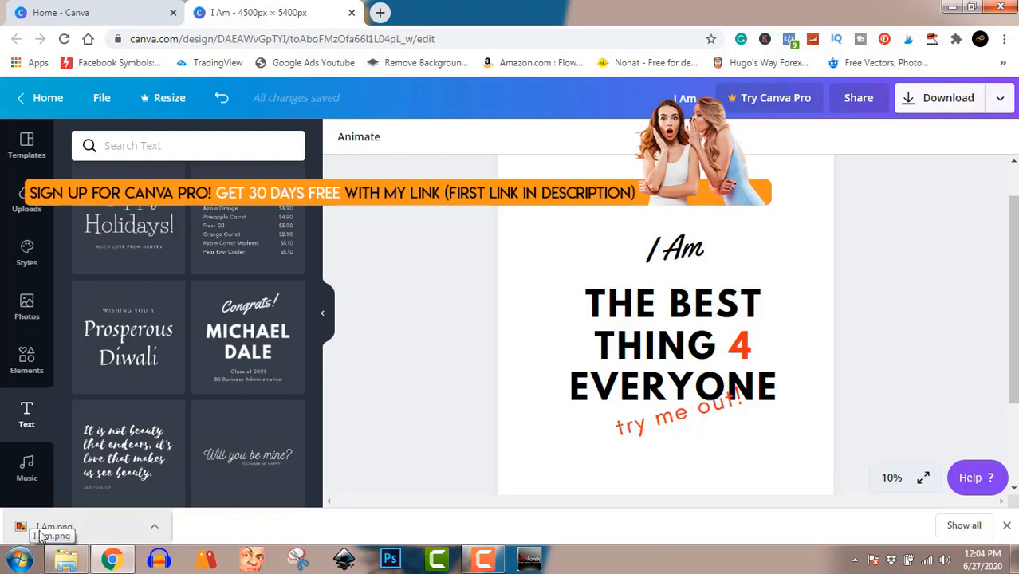
Step: Show the downloaded I Am.png in its folder, view it at full size, and close the viewer and folder
left_click(156, 529)
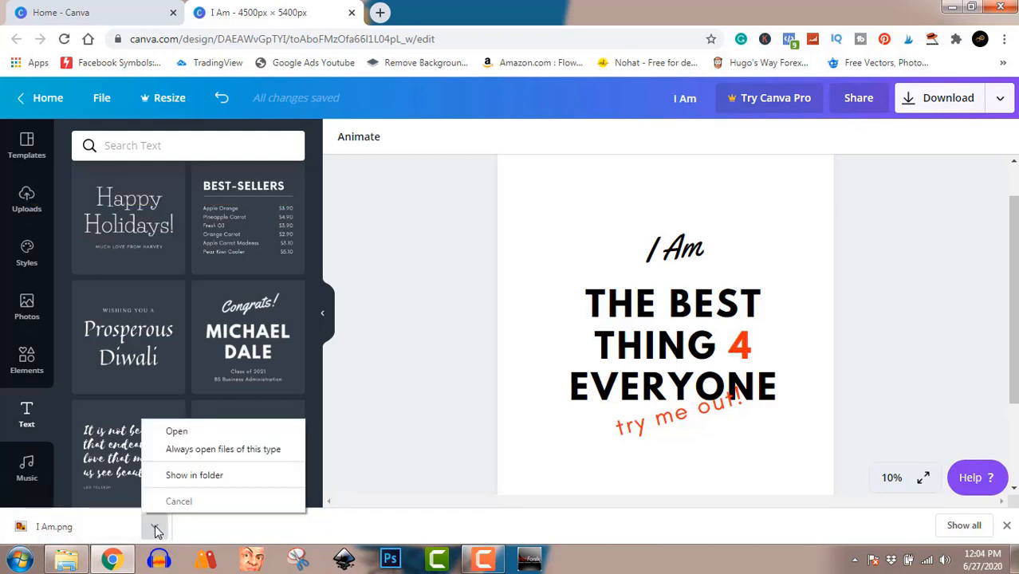
left_click(185, 475)
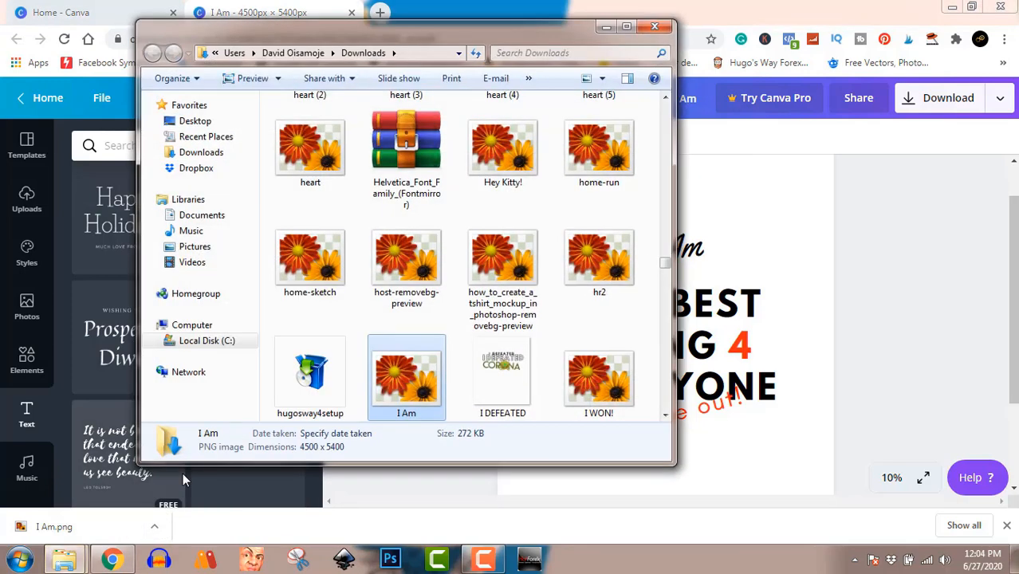
double_click(415, 387)
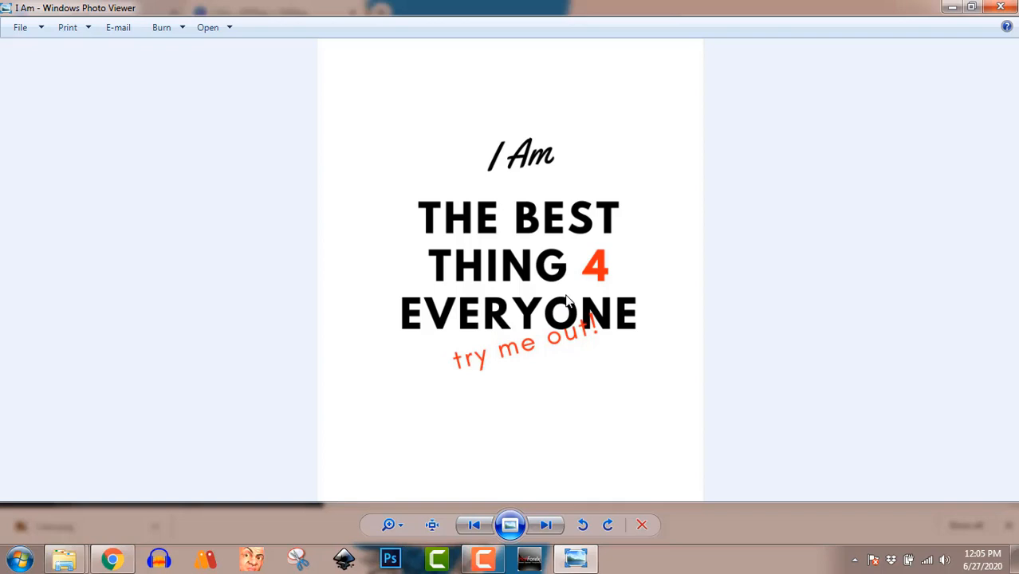
left_click(1002, 8)
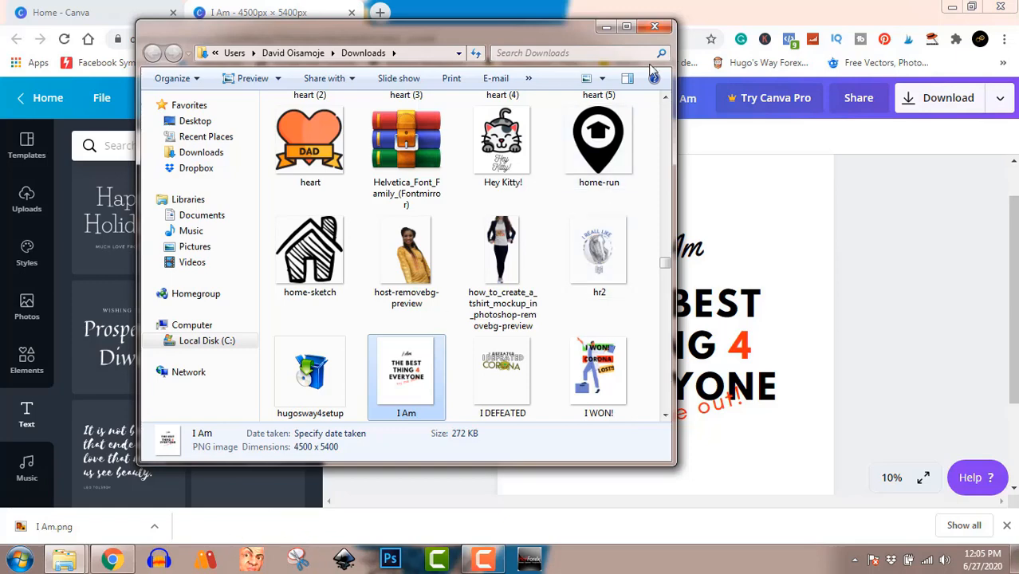
left_click(654, 29)
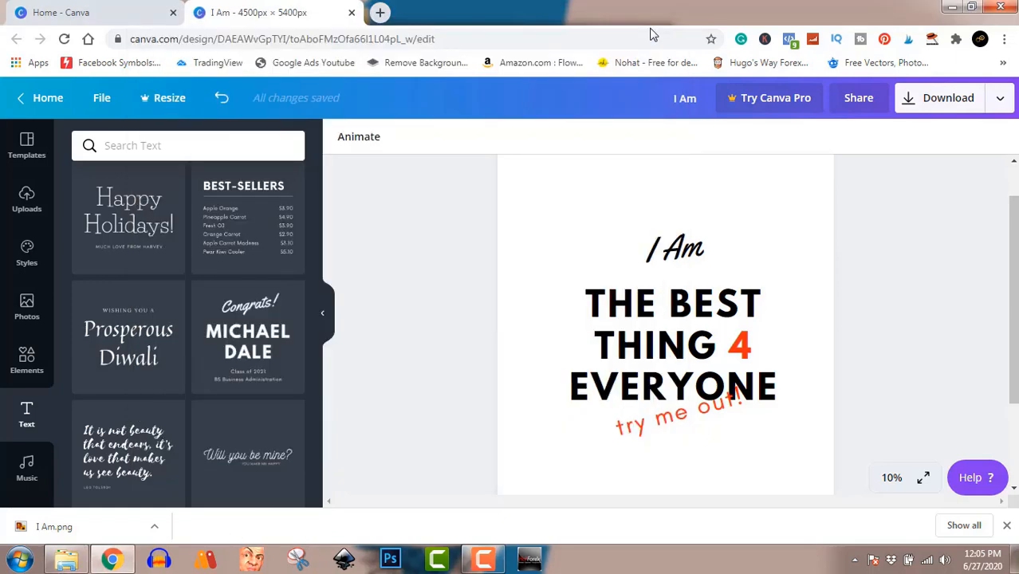
Step: Try white, bright red and light grey on the whole "THE BEST THING 4 EVERYONE" heading and settle on medium grey
left_click(636, 304)
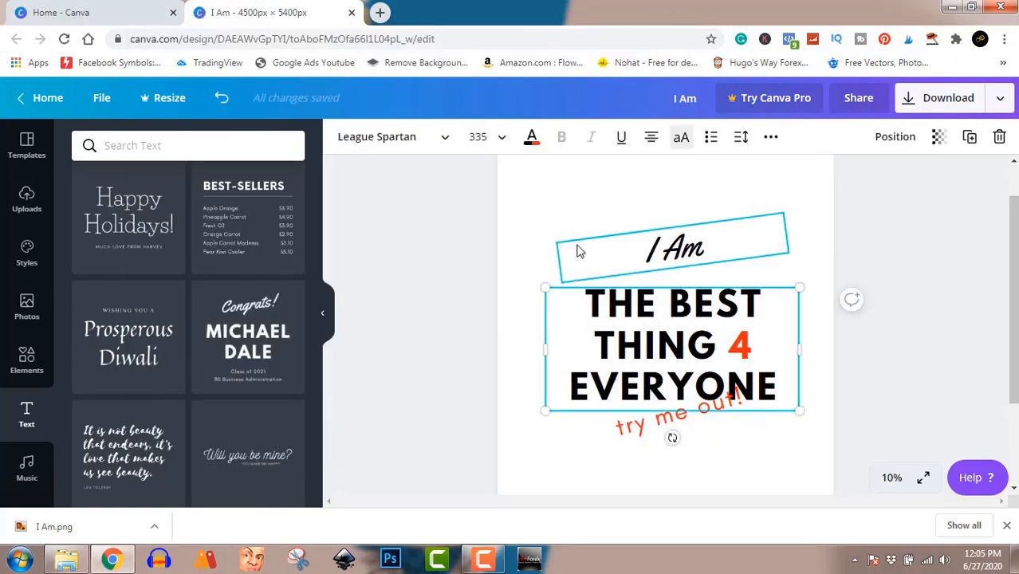
left_click(530, 141)
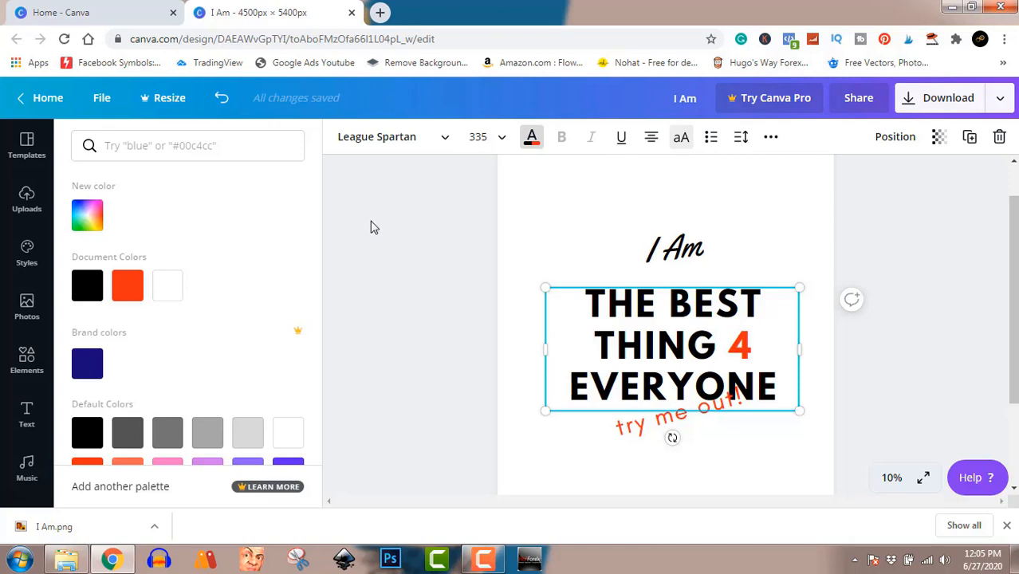
left_click(532, 148)
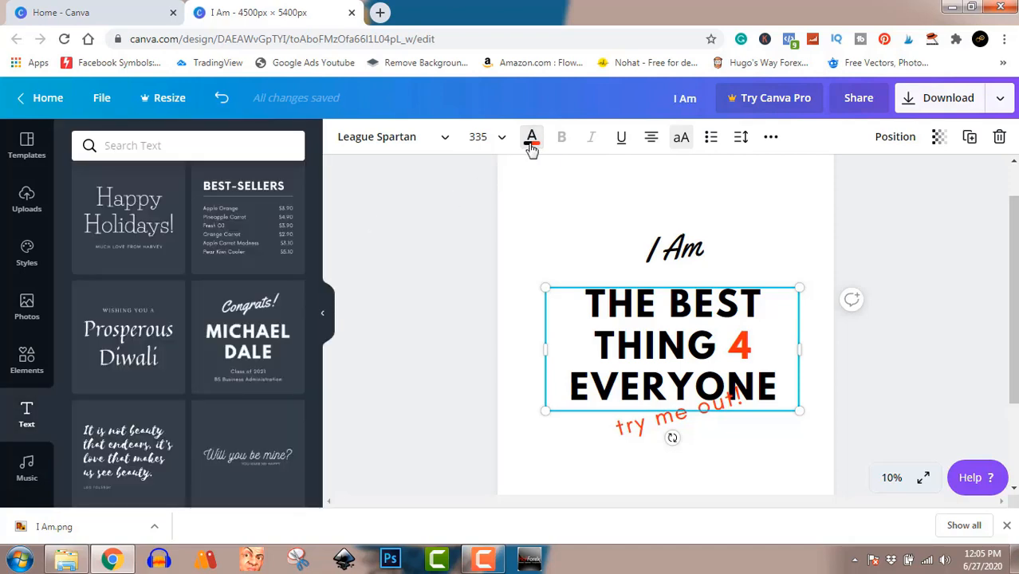
left_click(532, 148)
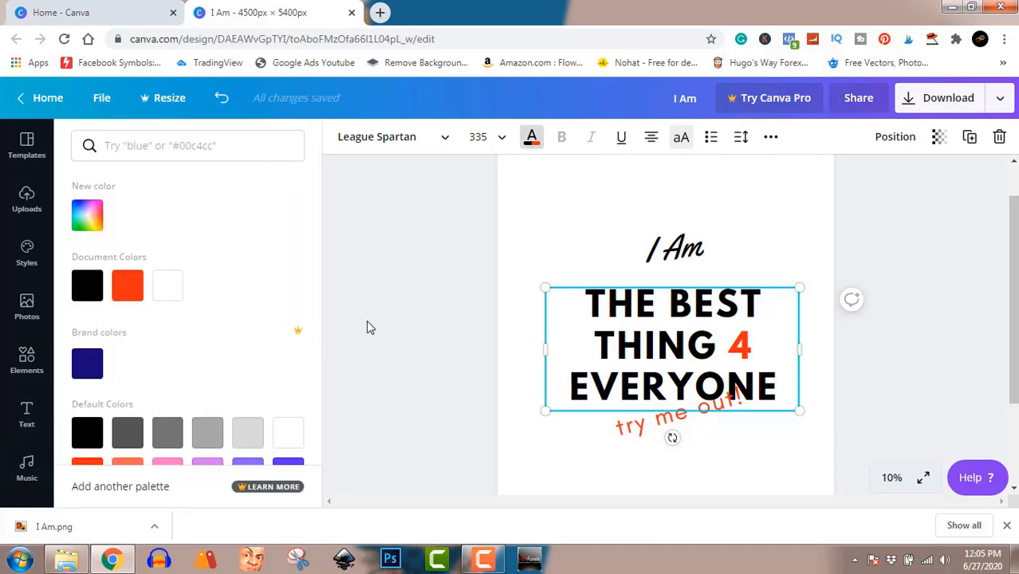
left_click(174, 290)
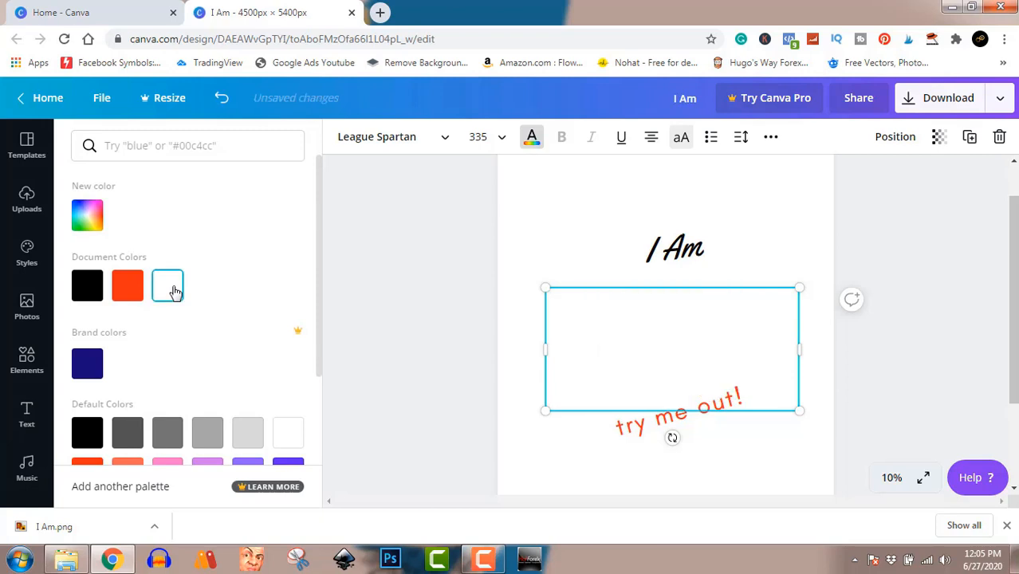
left_click(128, 292)
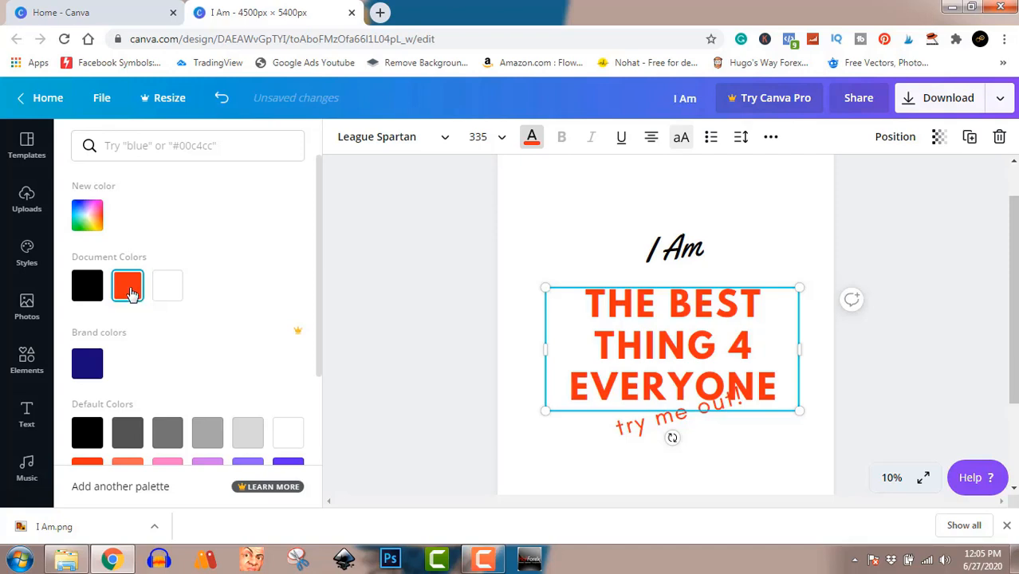
left_click(252, 433)
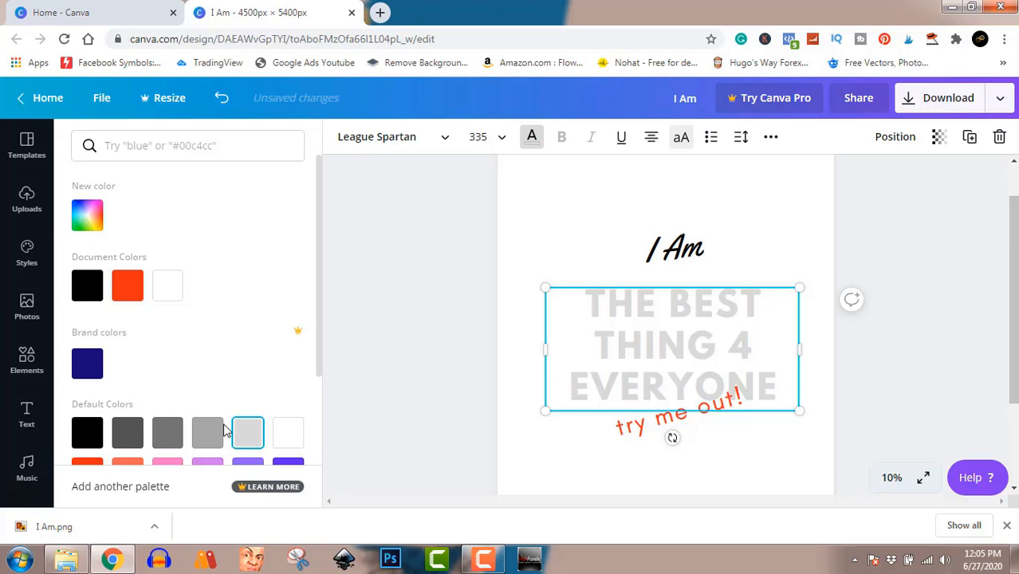
left_click(171, 433)
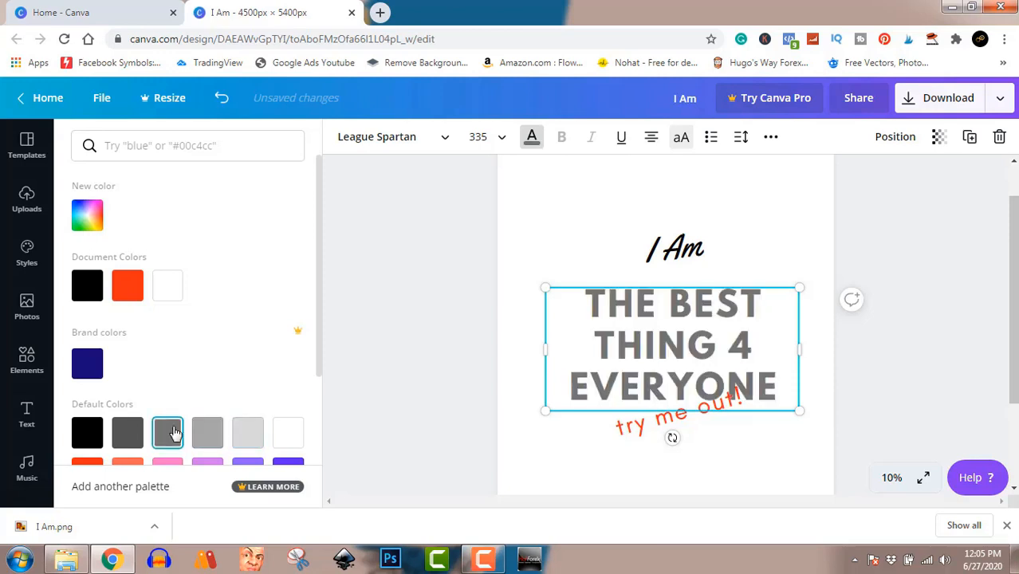
Step: Recolour only the "4" in the heading with the light purple default colour and deselect the text
left_click(732, 353)
double_click(737, 347)
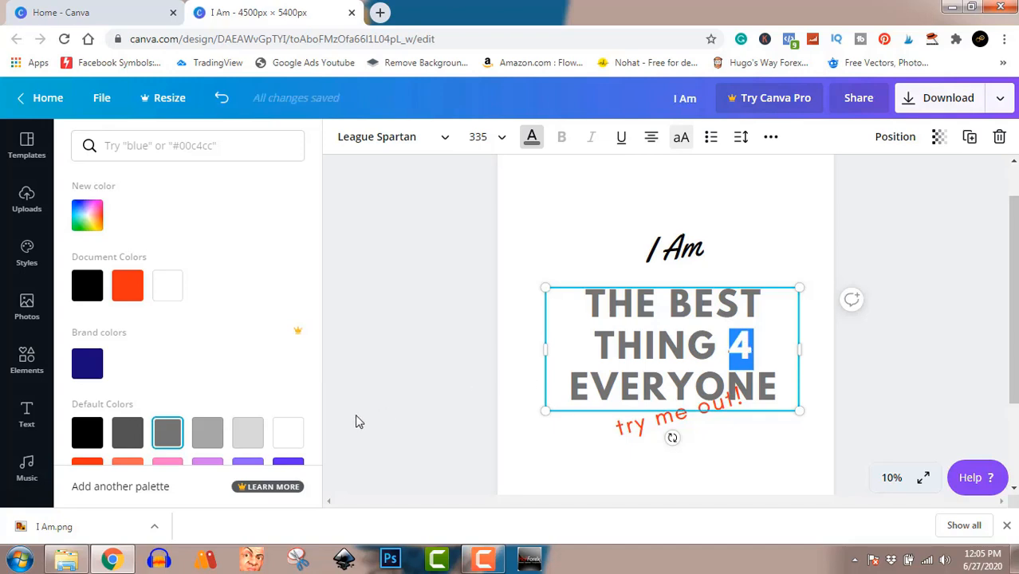
left_click(246, 466)
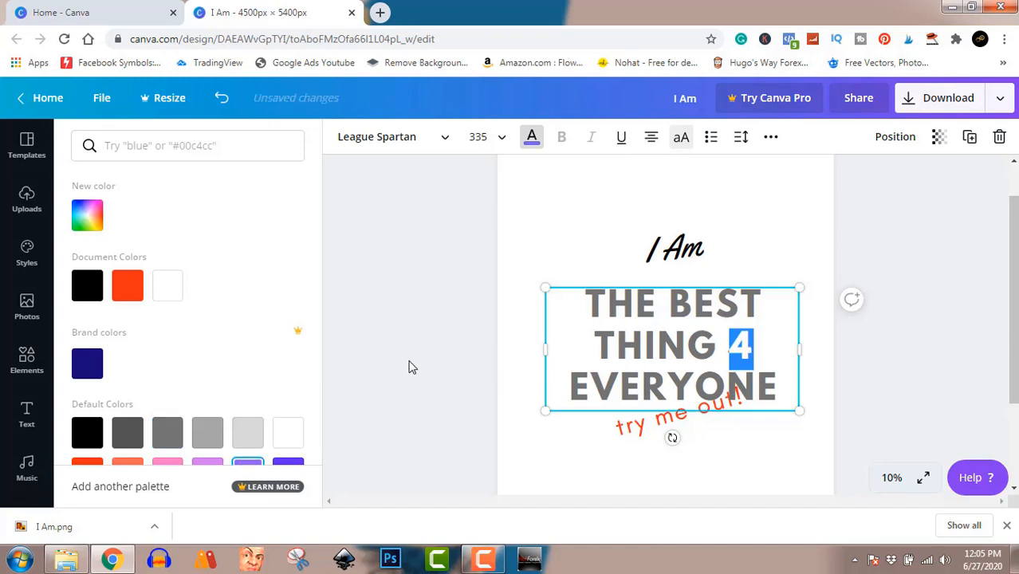
key("Escape")
key("Escape")
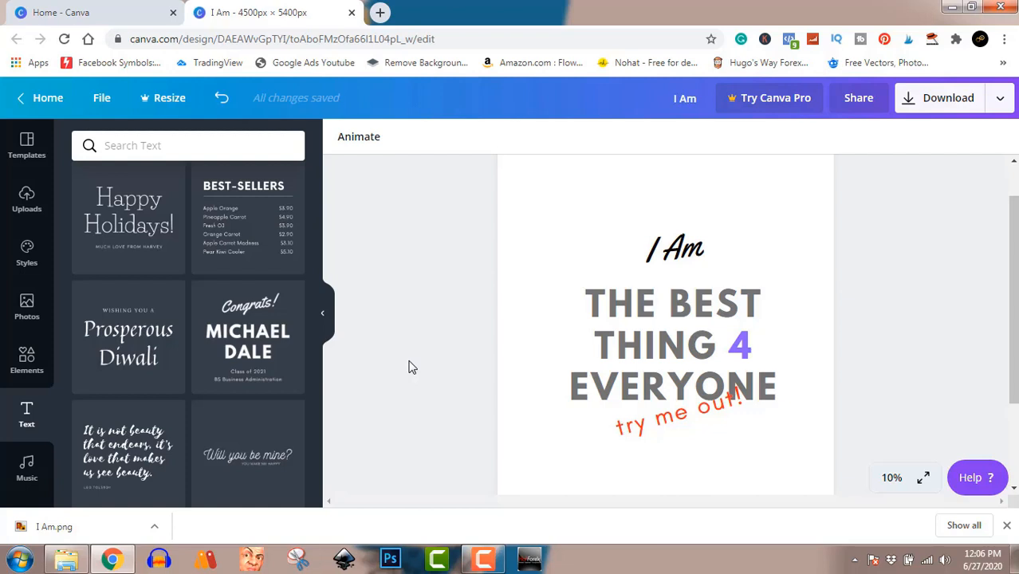
left_click(484, 563)
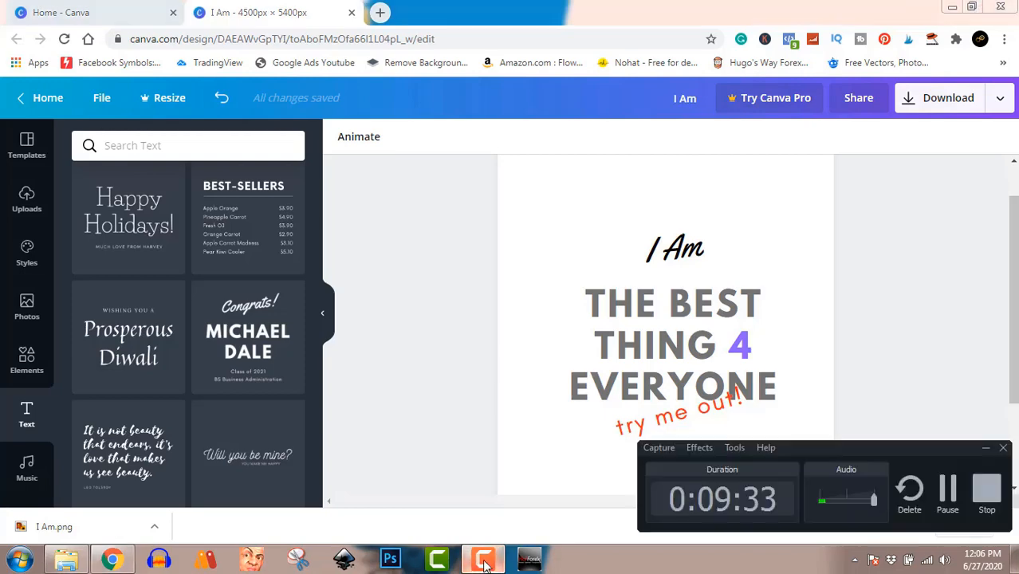
left_click(983, 500)
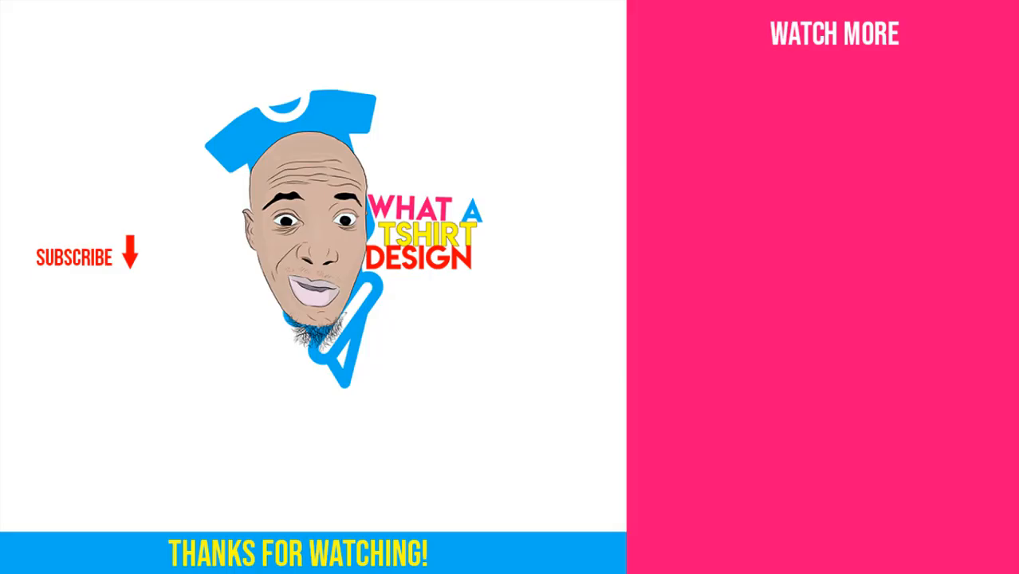